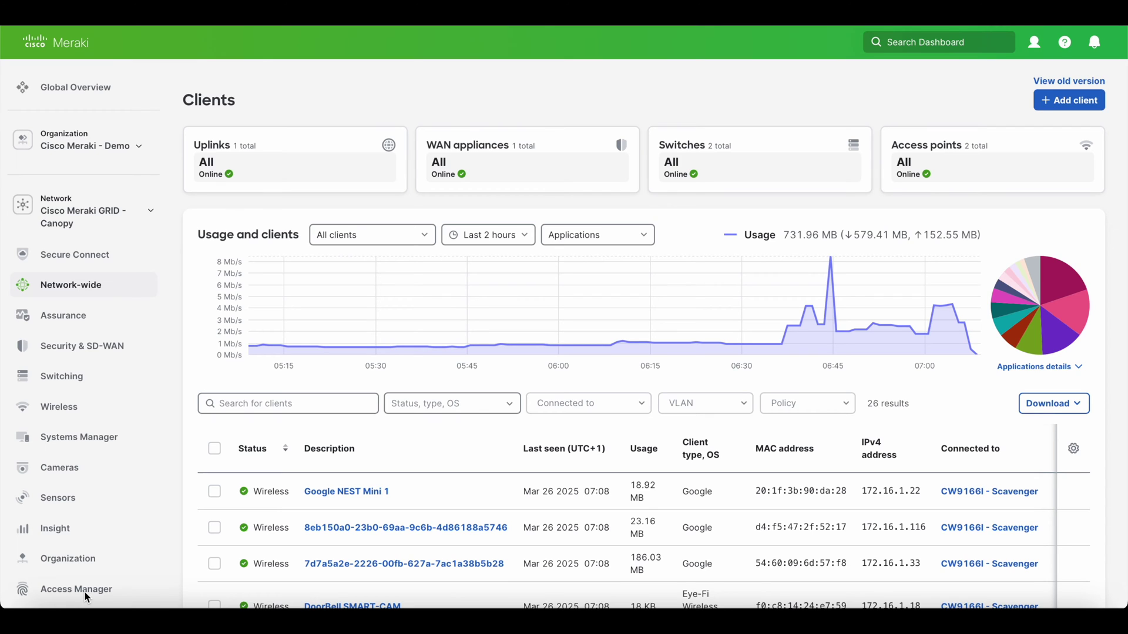
Open the Inventory page from the Organization menu to list the organization's 71 devices.
scroll(85, 592, down, 1)
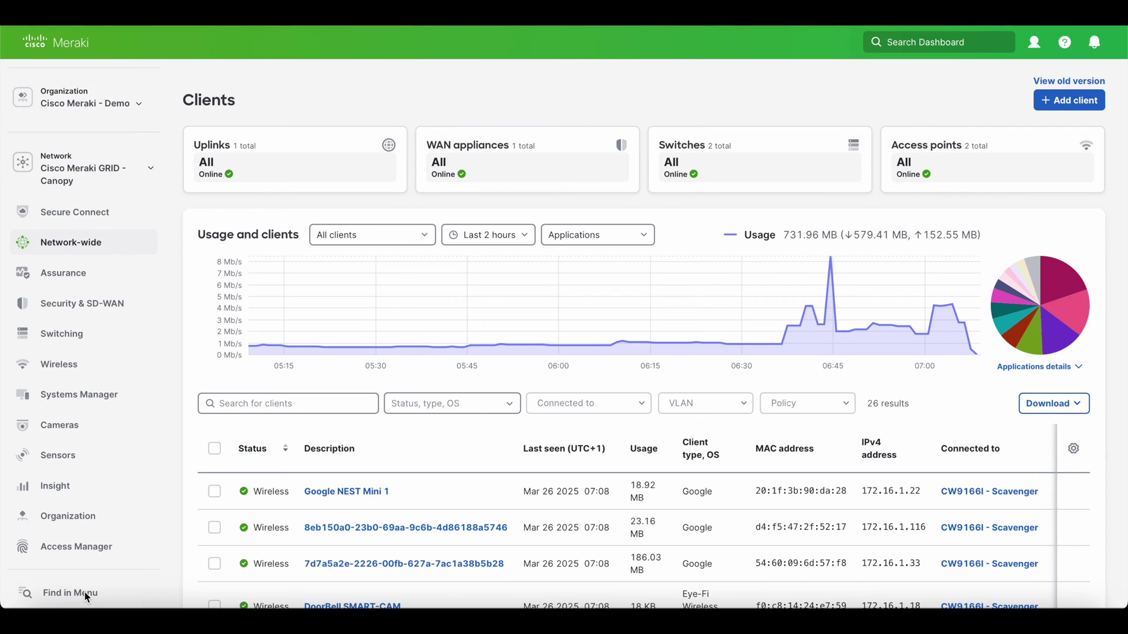
mouse_move(89, 527)
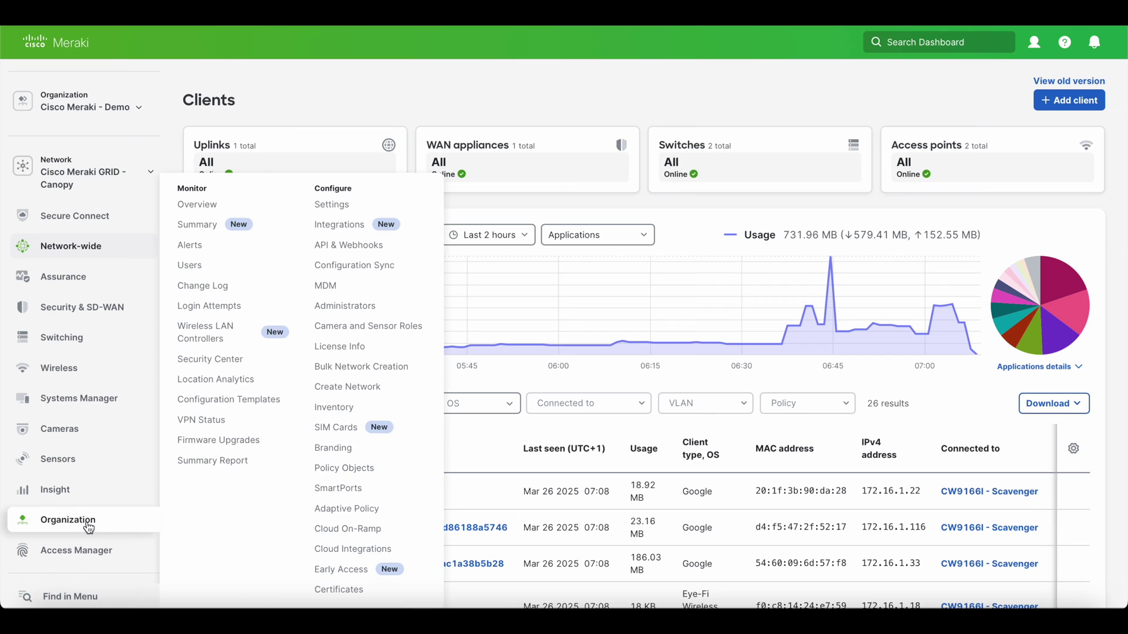
click(345, 410)
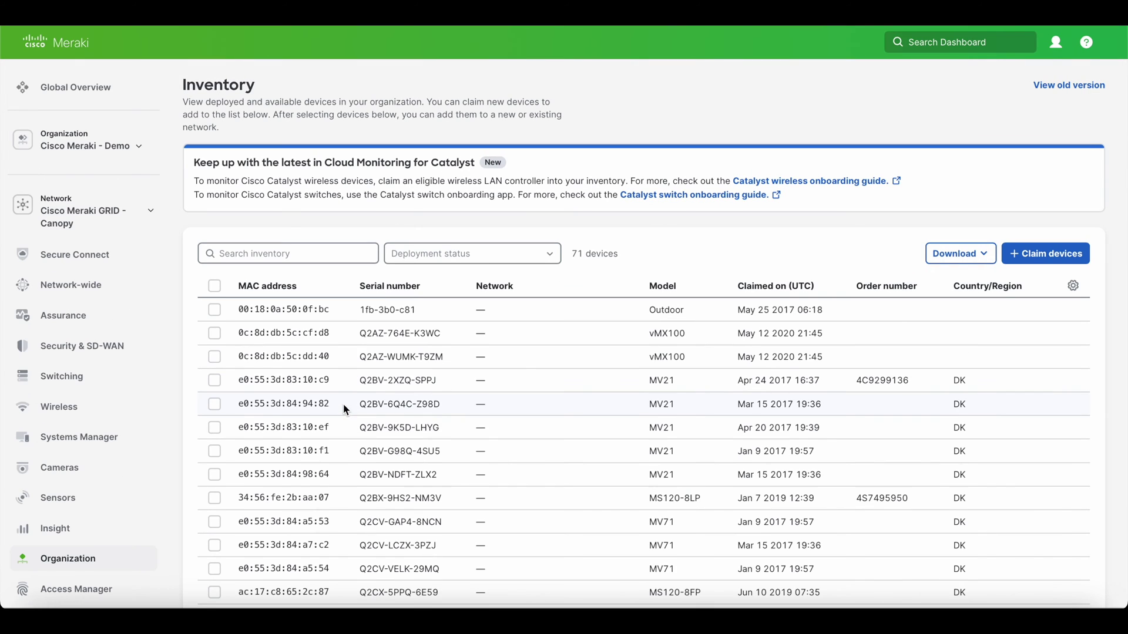
Filter the inventory by 'cw91' and select the unassigned CW9176I claimed Mar 20 2025.
click(318, 259)
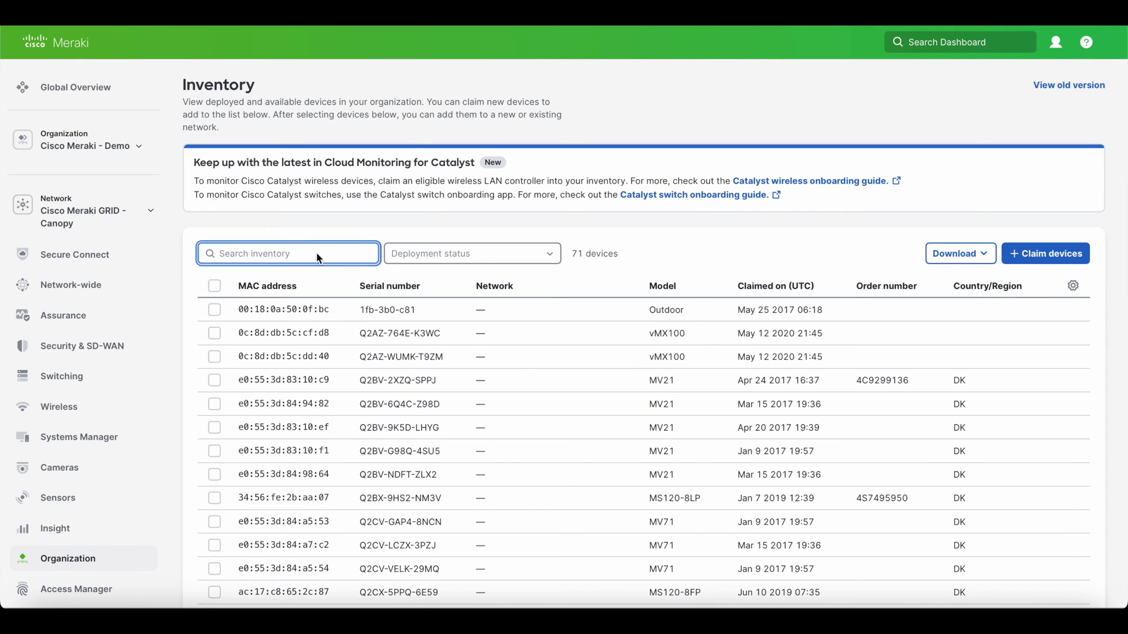
text(cw91)
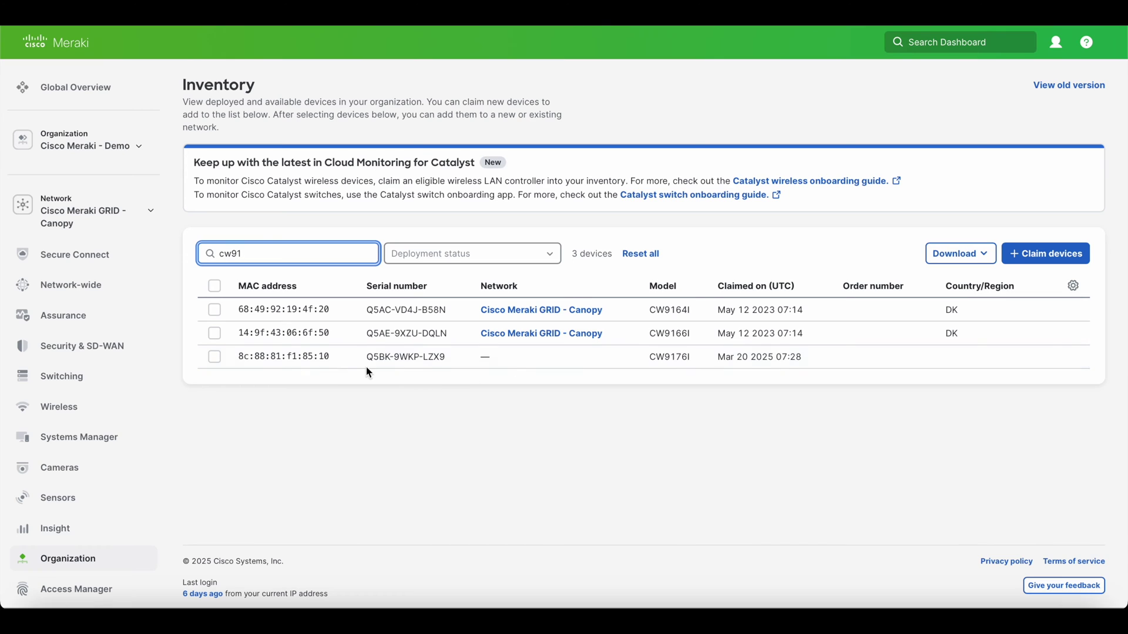
click(214, 356)
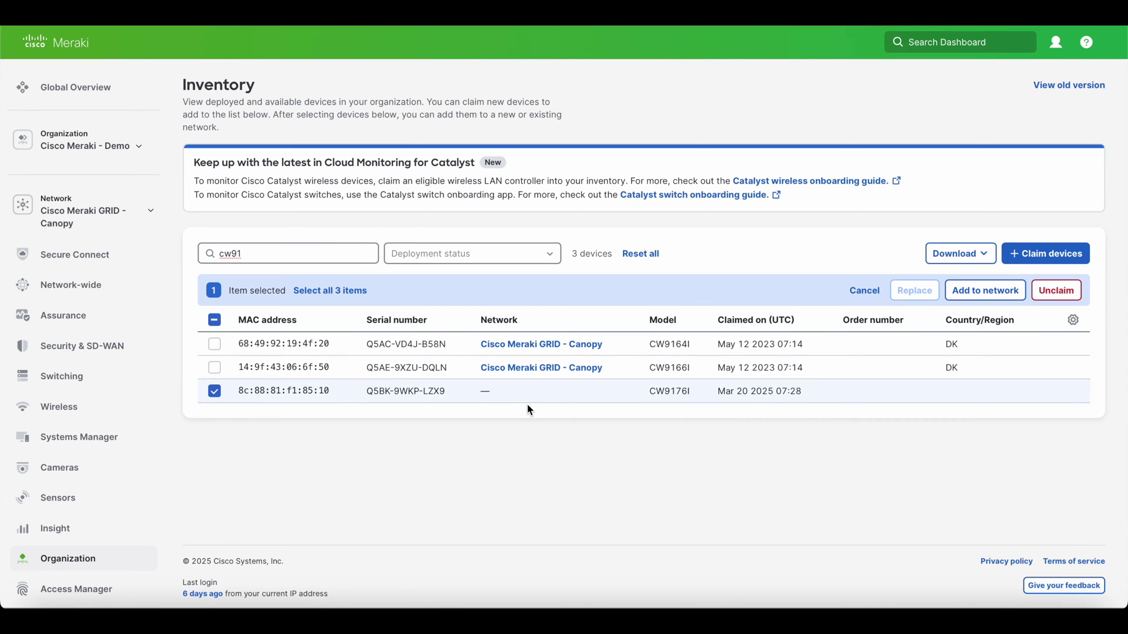
Add the selected CW9176I to the existing Cisco Meraki GRID - Canopy network.
click(985, 291)
click(583, 312)
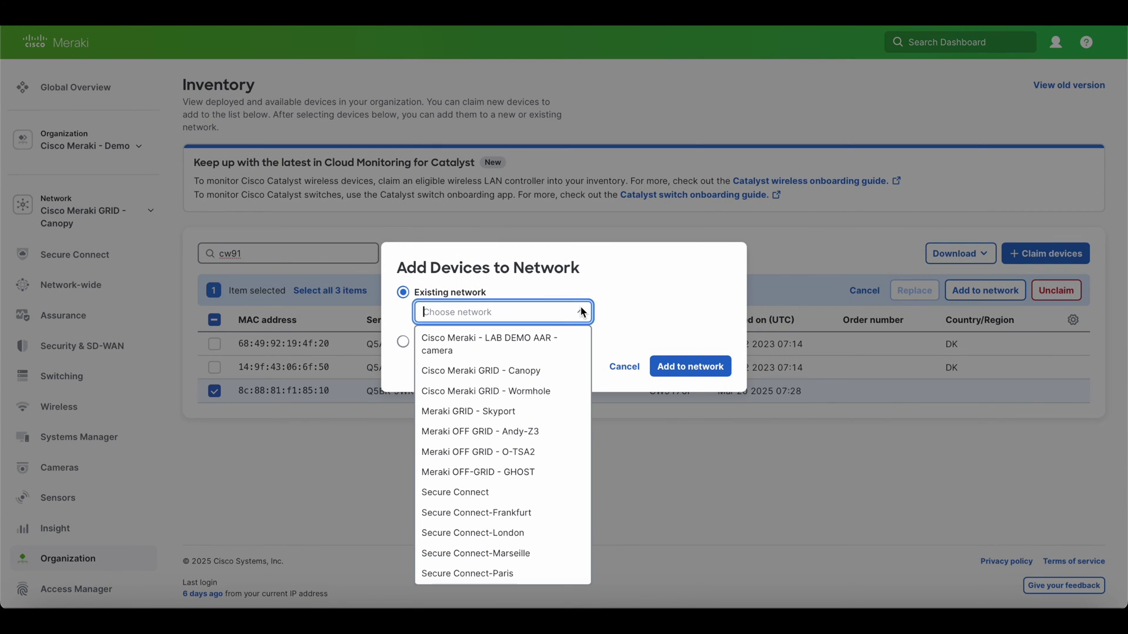
click(538, 377)
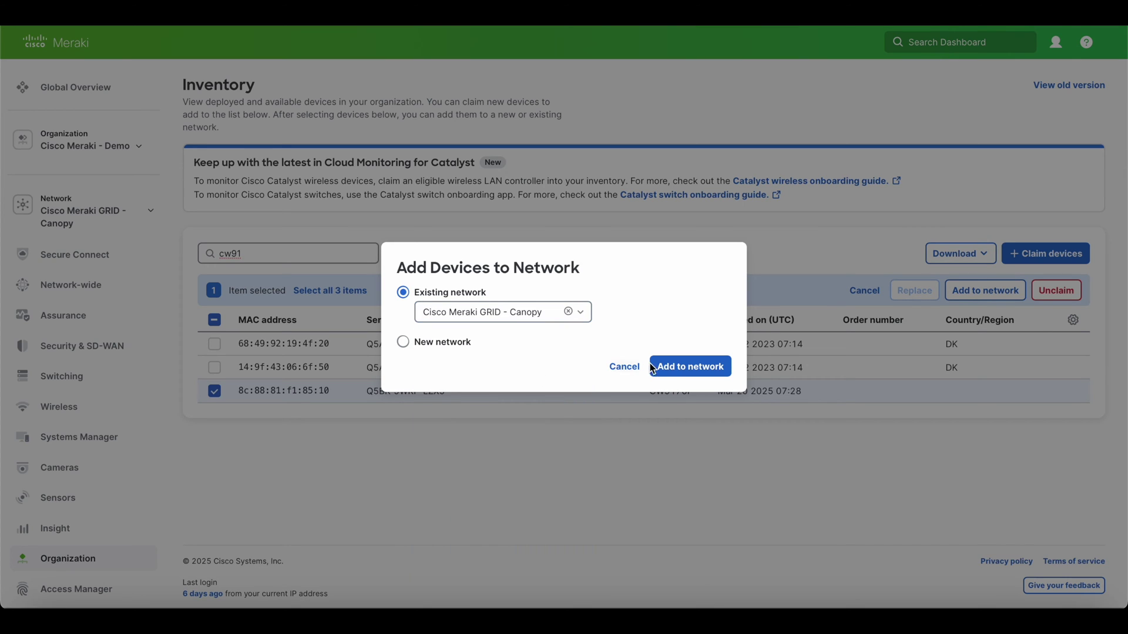
click(686, 370)
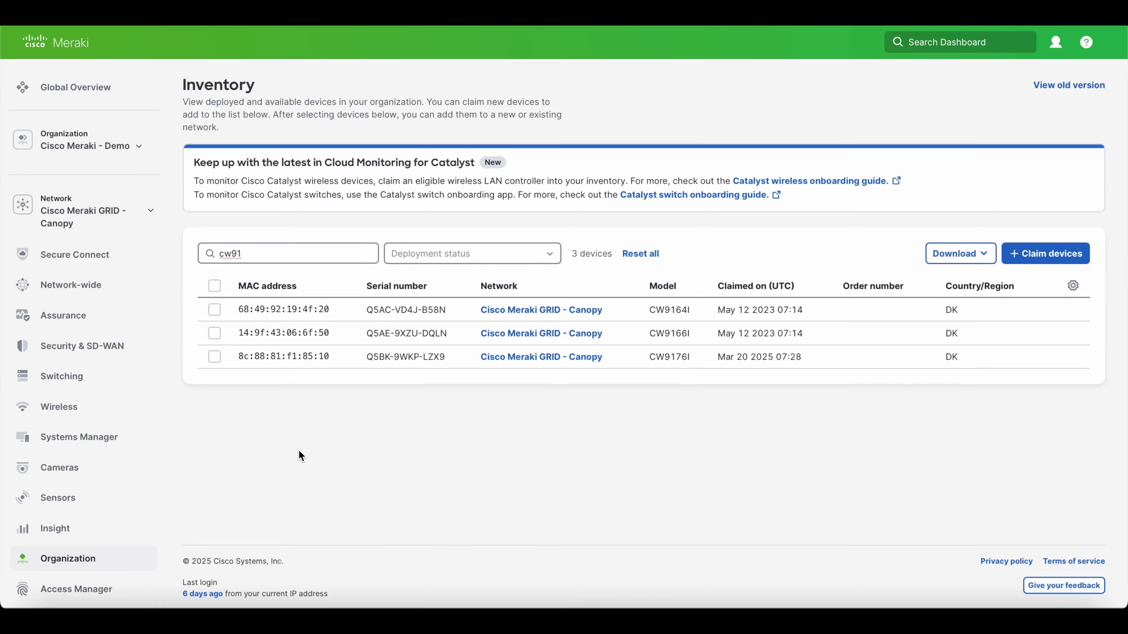
Check that the CW9176I's assigned network now reads Canopy, like the other cw91 devices.
triple_click(574, 361)
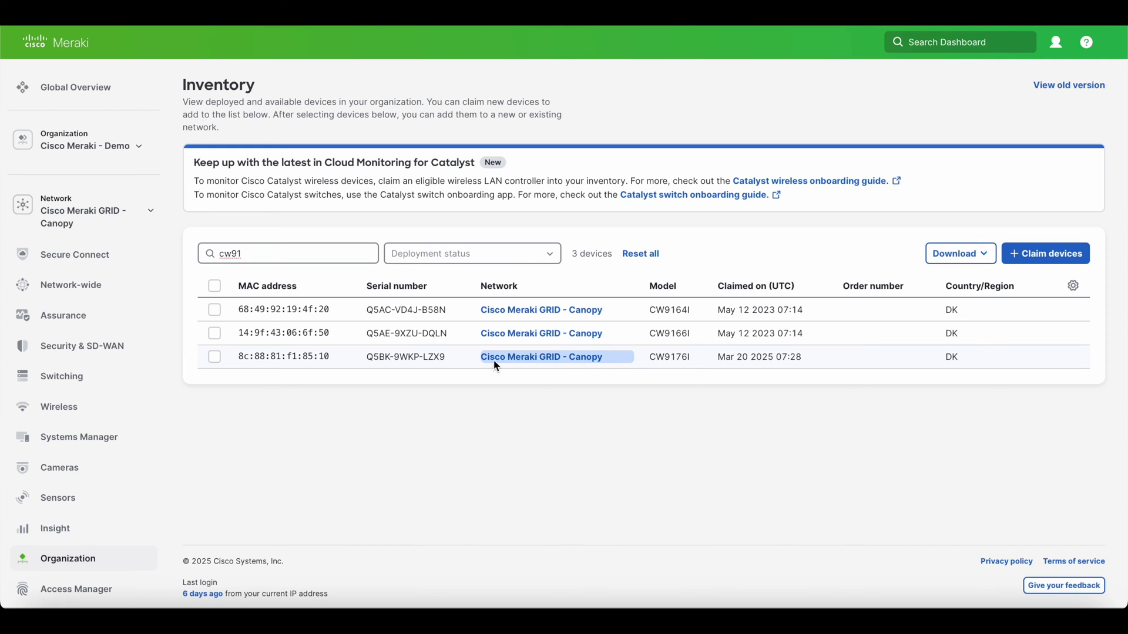
click(288, 340)
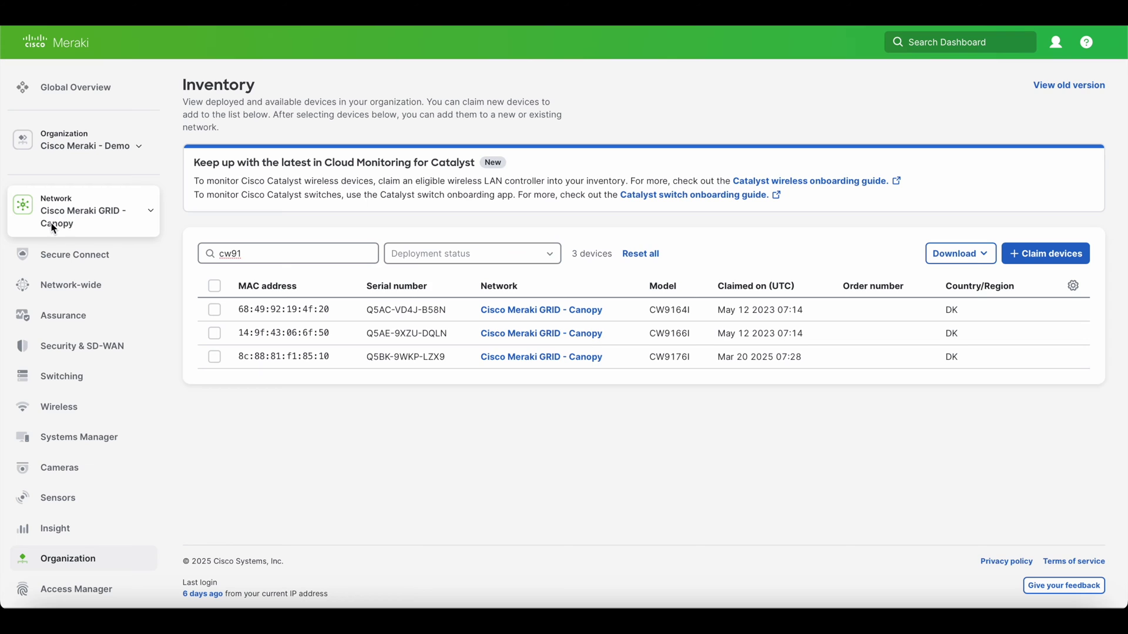
triple_click(493, 367)
Go to Wireless Access Points and locate the online 'CW9176I - WIFI7 prototype' entry.
mouse_move(75, 408)
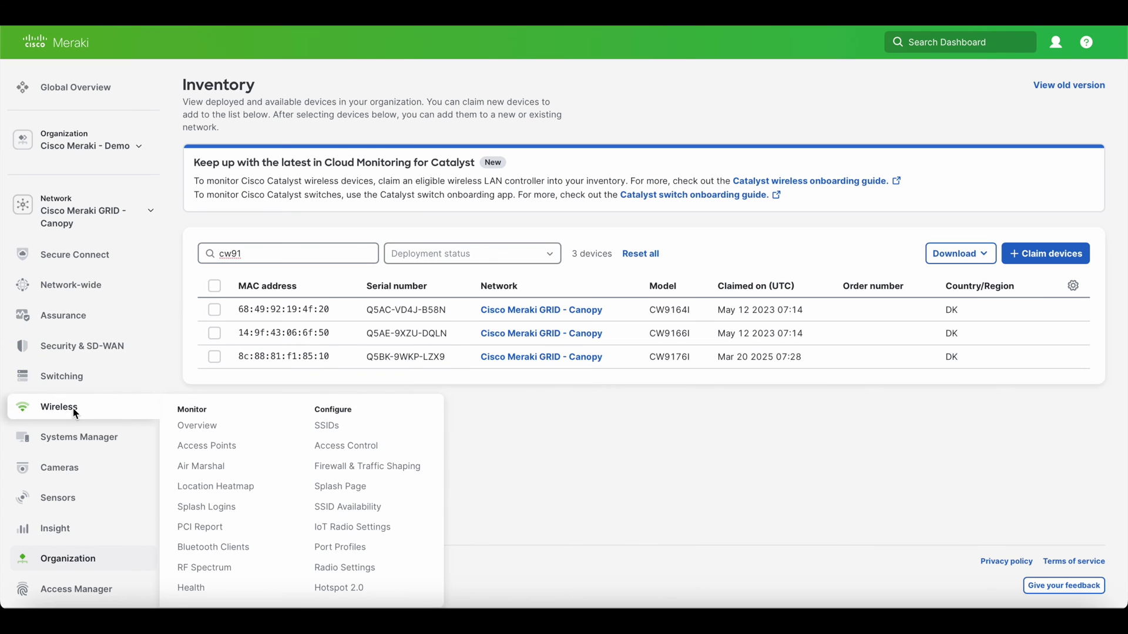
click(228, 450)
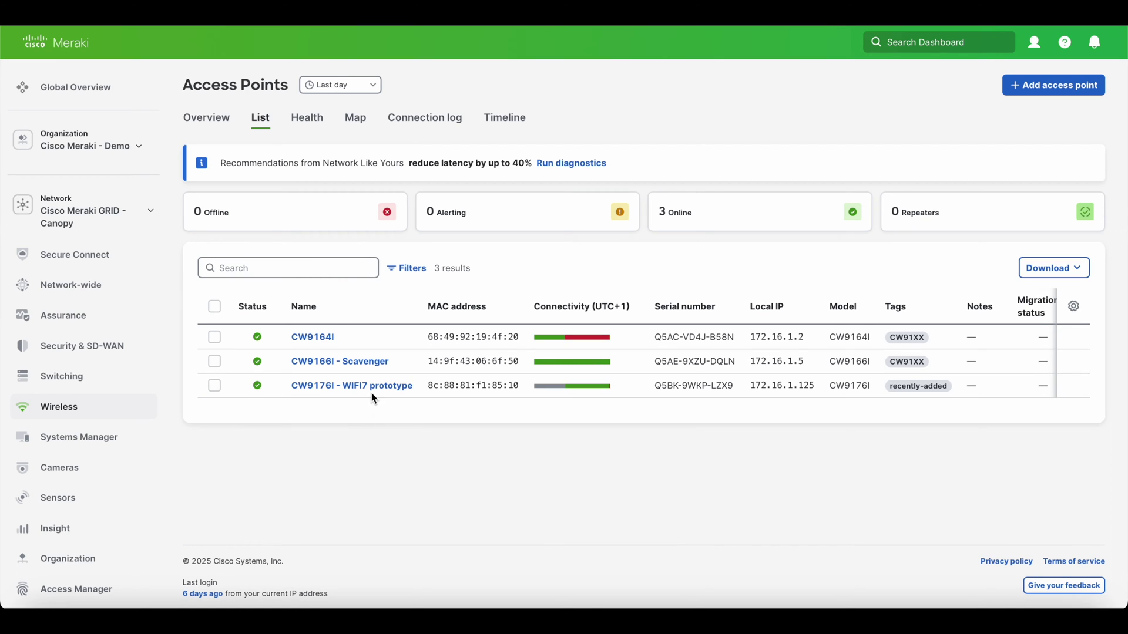
triple_click(361, 391)
click(447, 389)
mouse_move(612, 392)
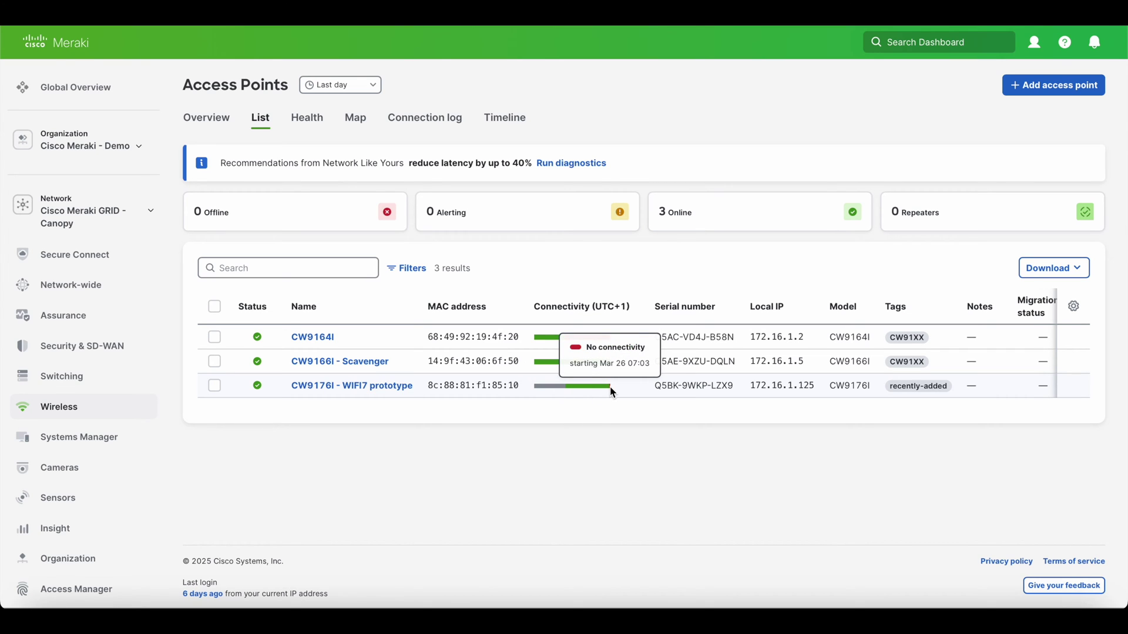
mouse_move(555, 393)
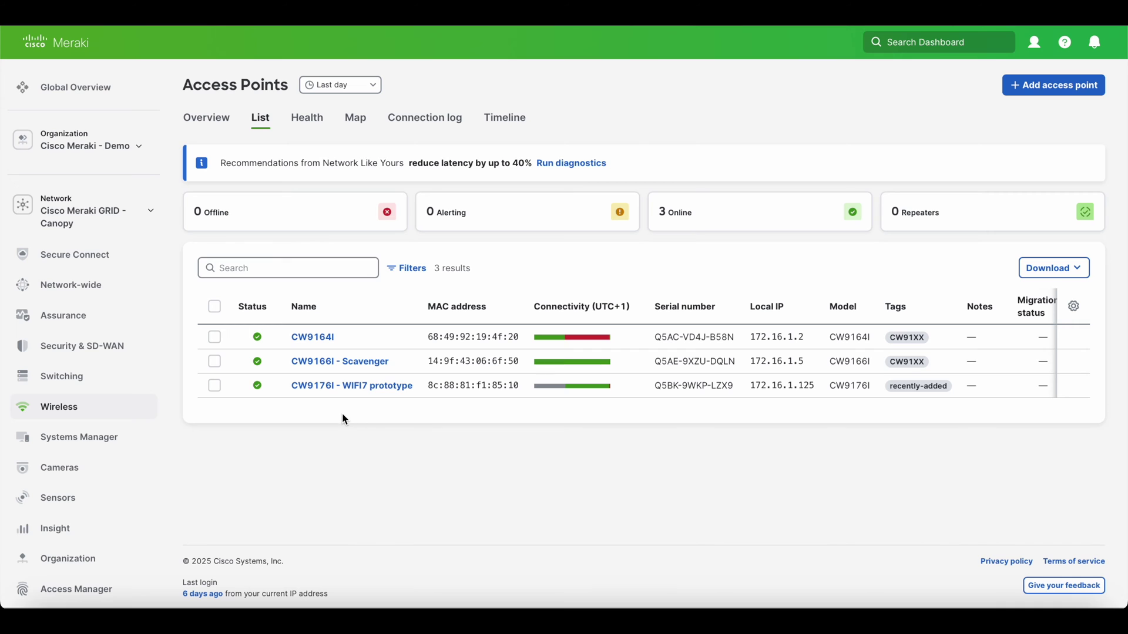
triple_click(342, 393)
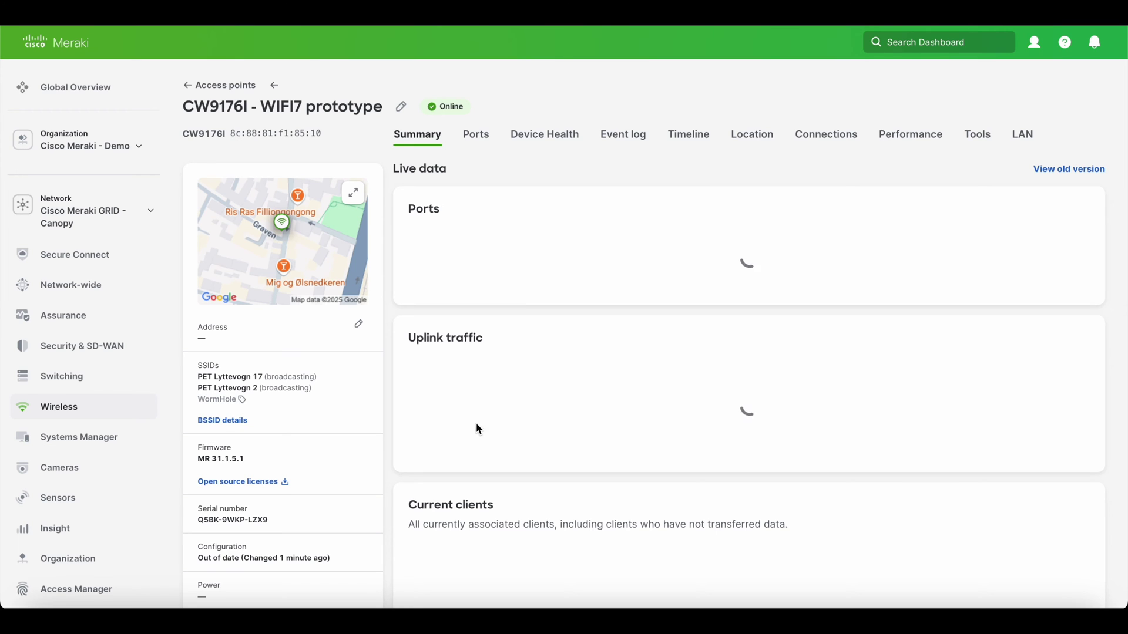
scroll(497, 398, down, 3)
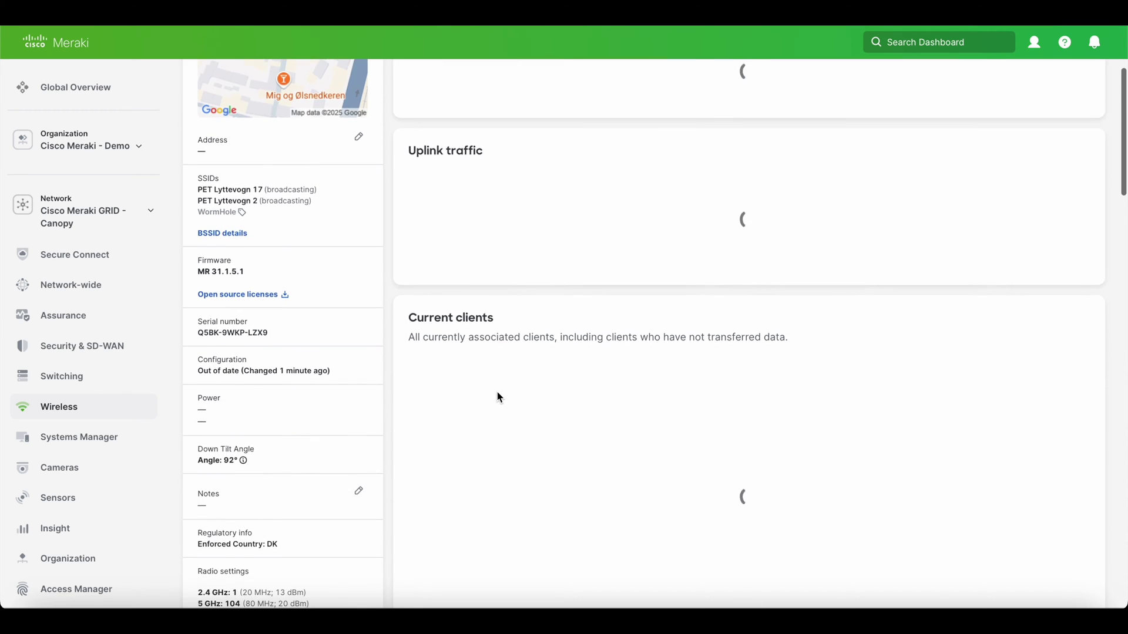
scroll(497, 397, up, 3)
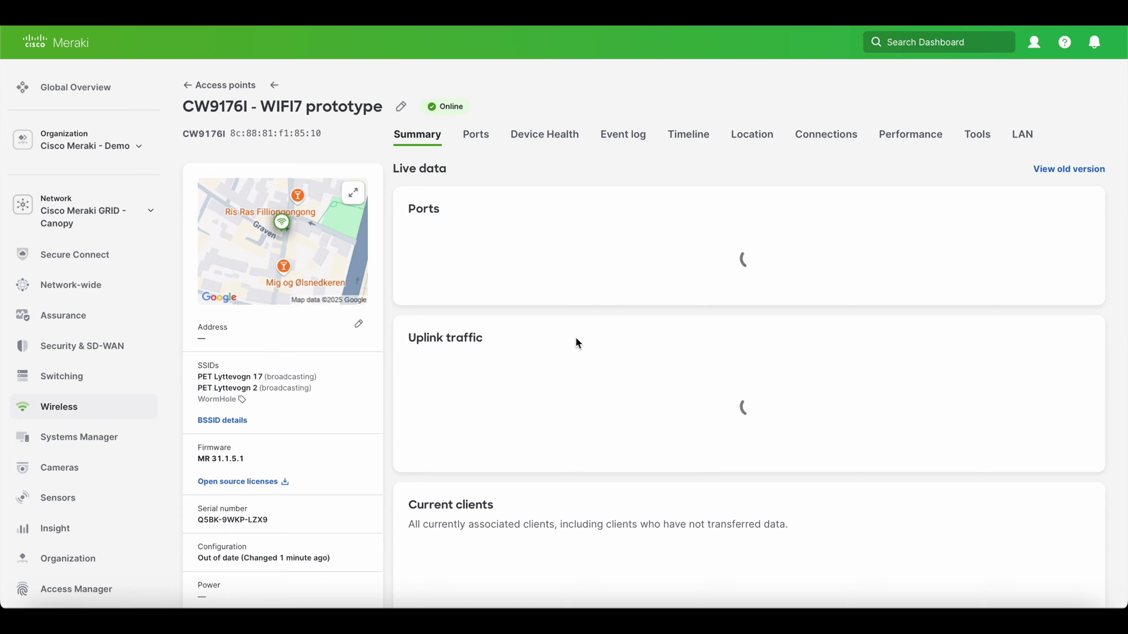
scroll(554, 434, down, 2)
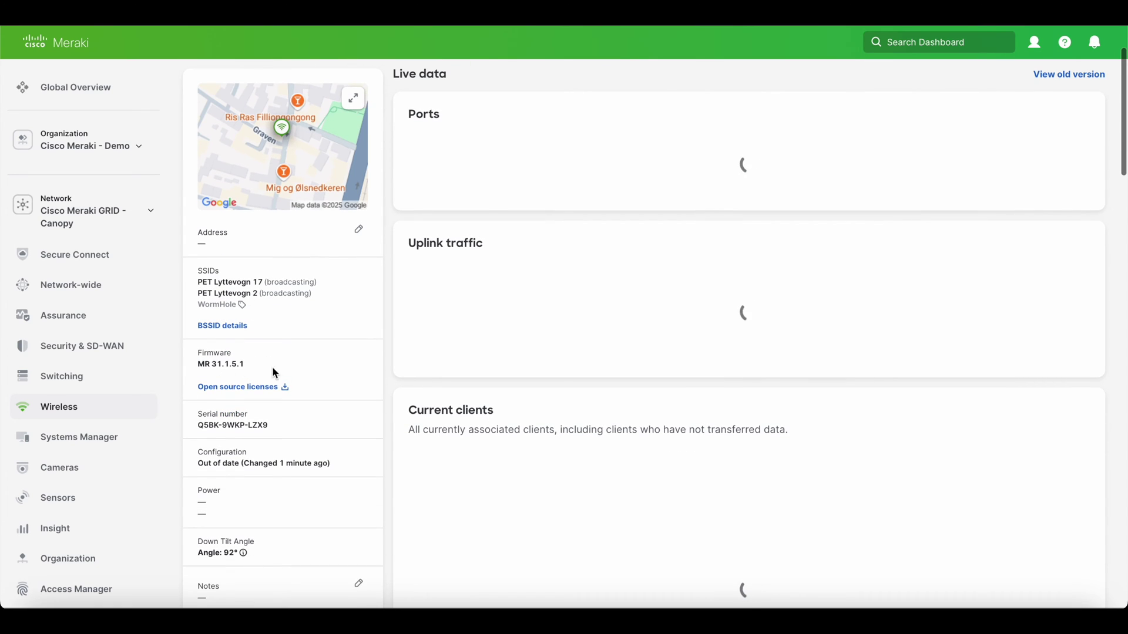
scroll(288, 375, down, 3)
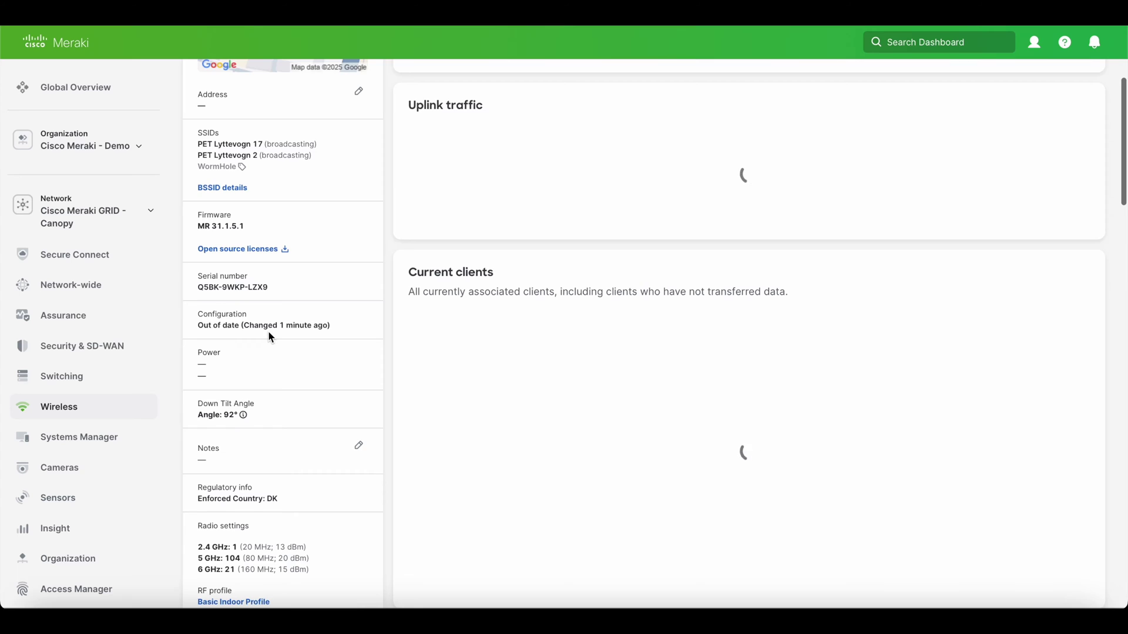
scroll(269, 334, down, 1)
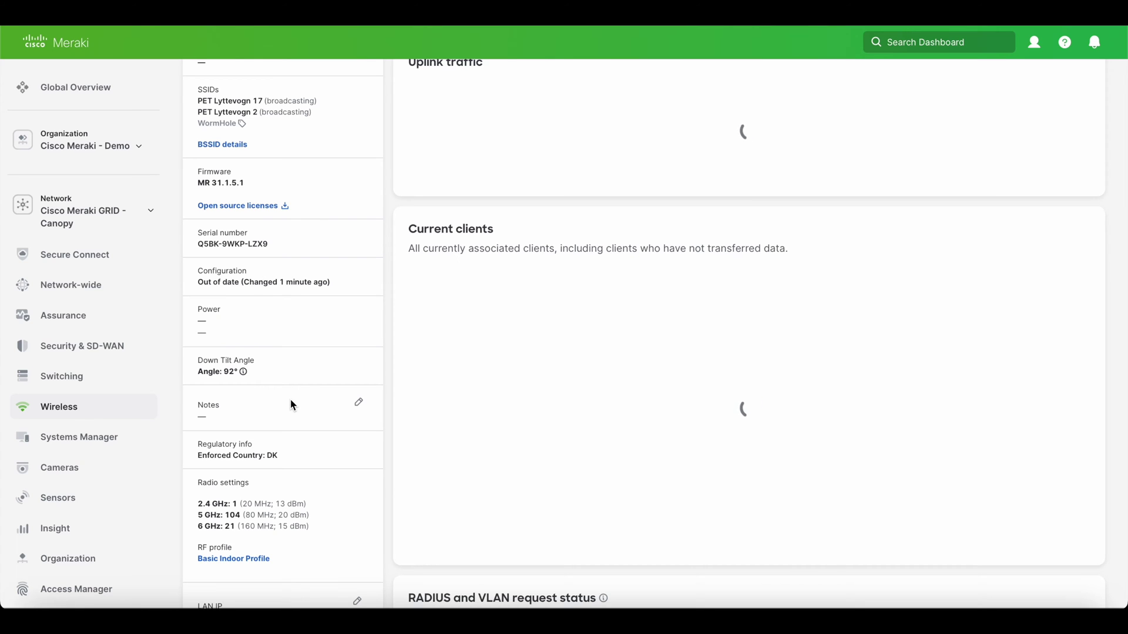
scroll(291, 403, down, 3)
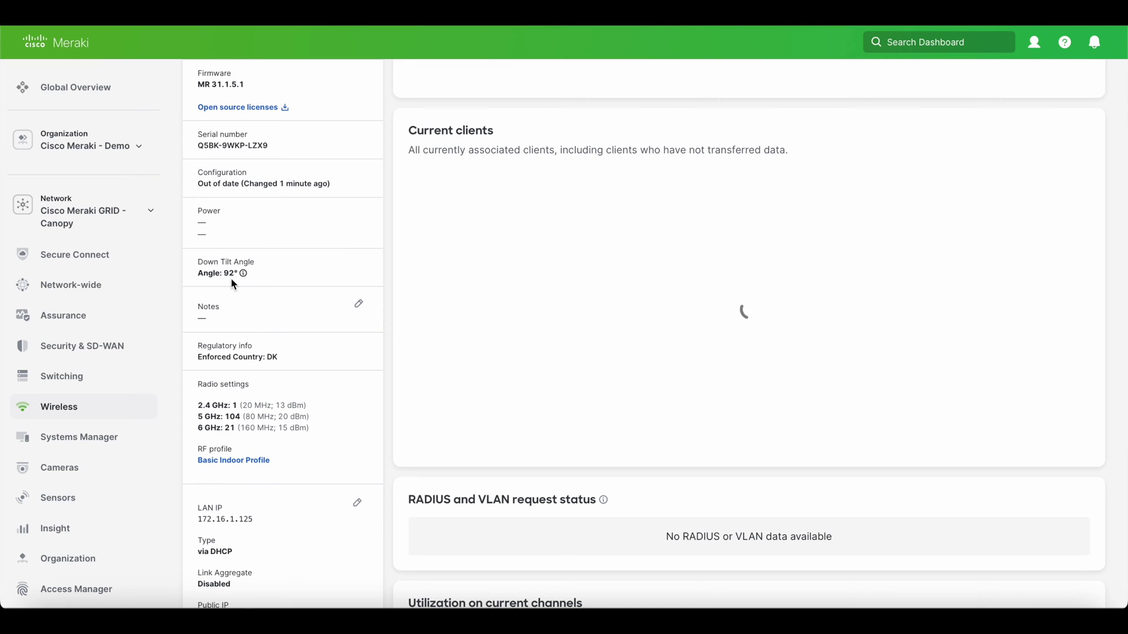
mouse_move(243, 274)
scroll(304, 306, up, 8)
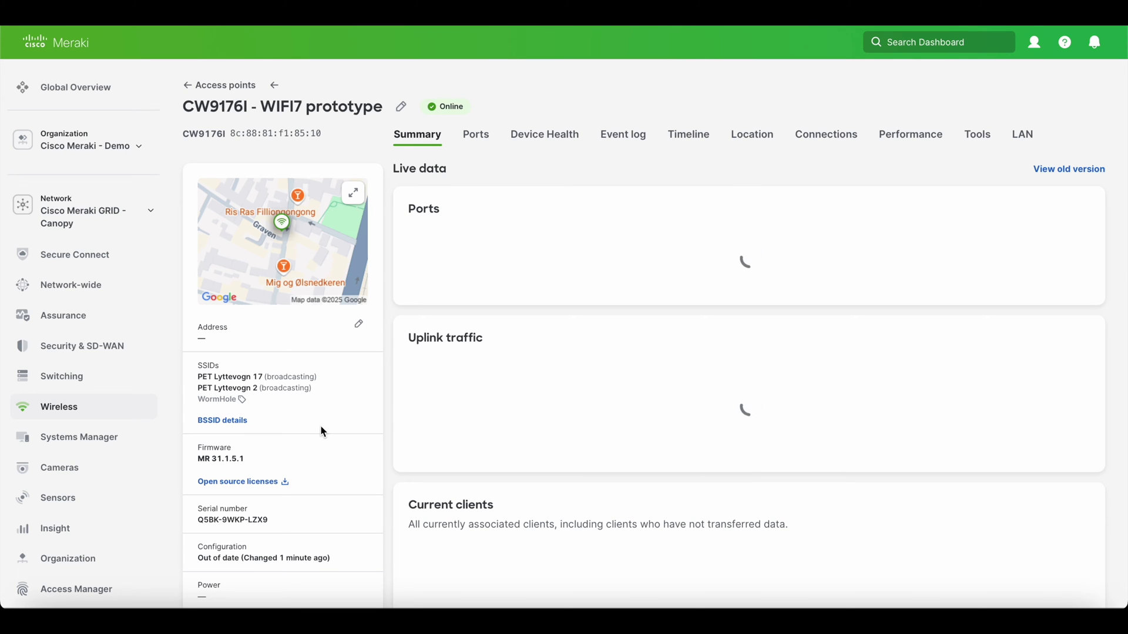
scroll(322, 432, down, 8)
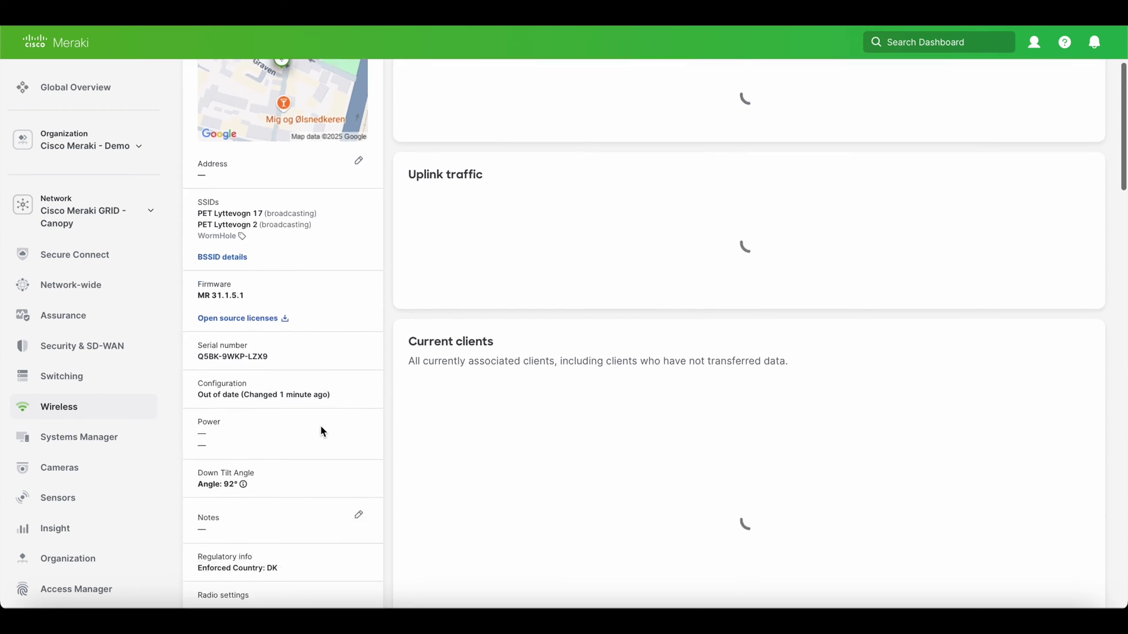
scroll(323, 431, down, 1)
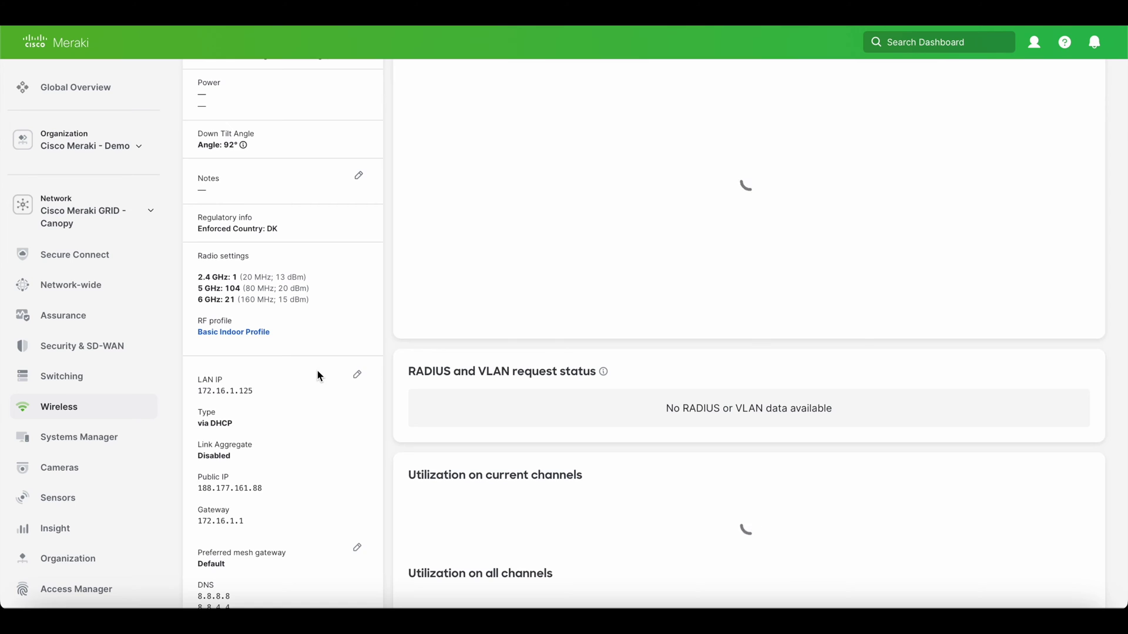
scroll(317, 375, down, 1)
scroll(282, 367, down, 1)
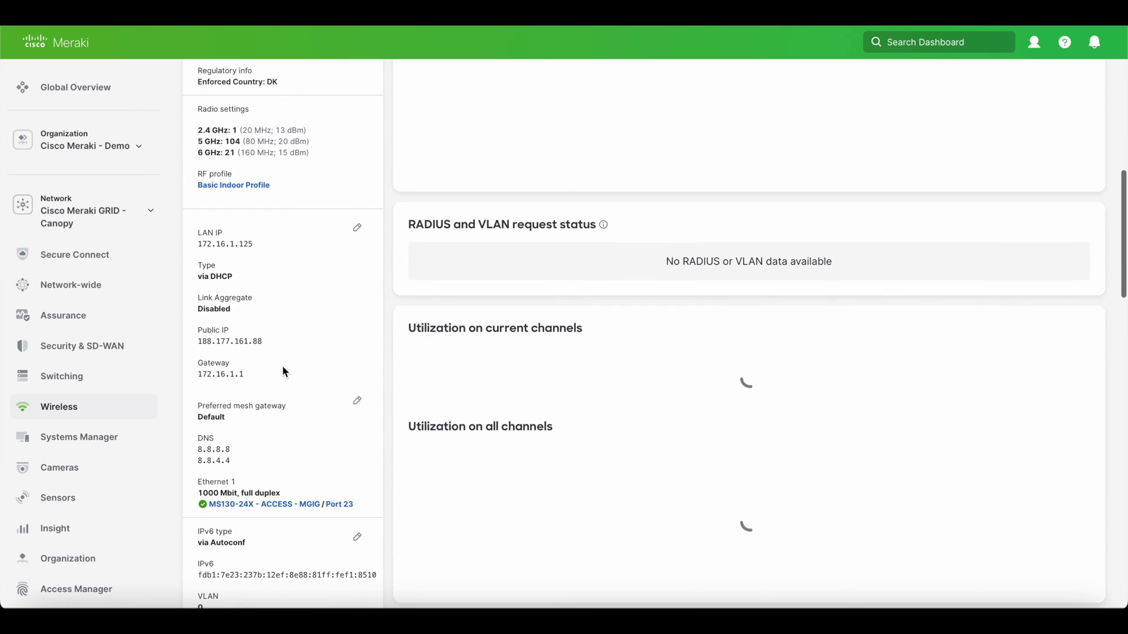
scroll(281, 390, down, 2)
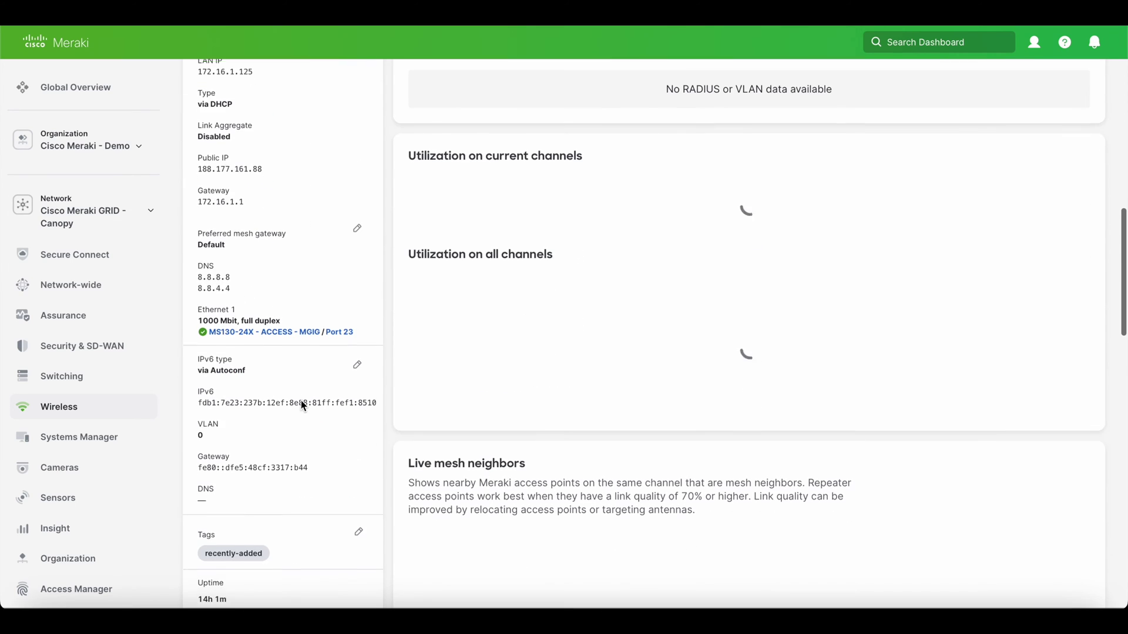
scroll(312, 274, down, 1)
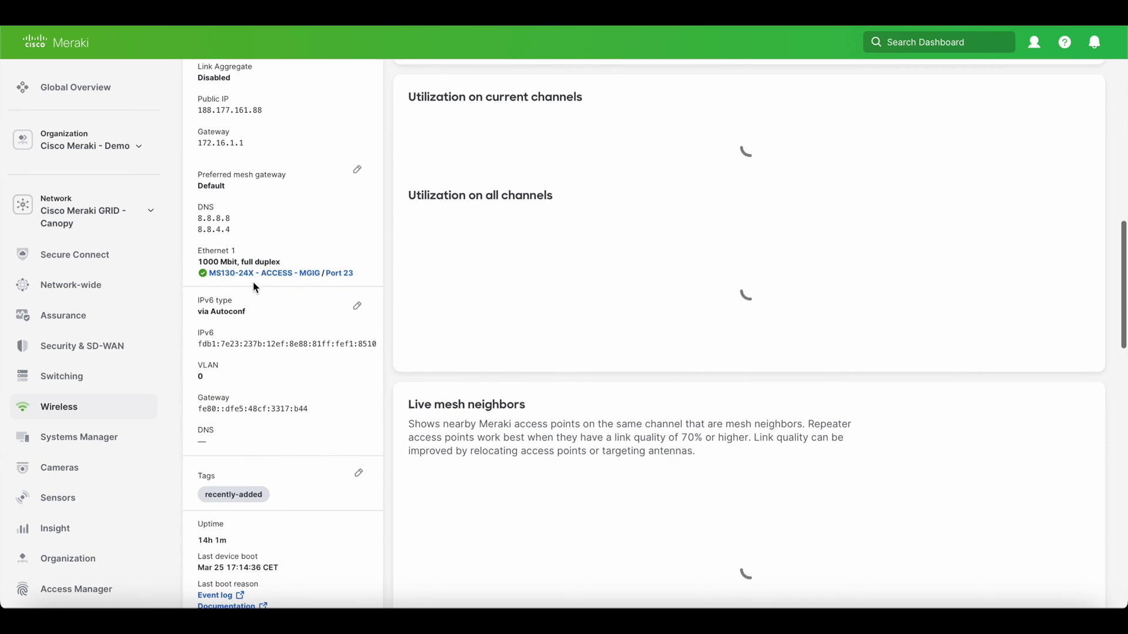
drag(256, 286, 218, 282)
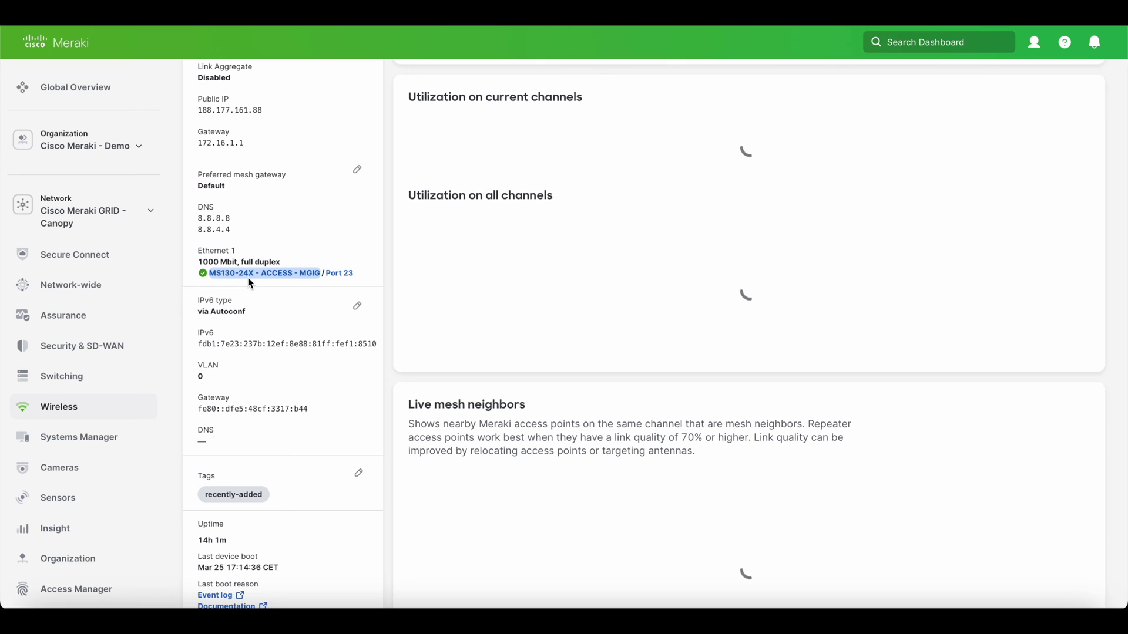
drag(325, 275, 353, 278)
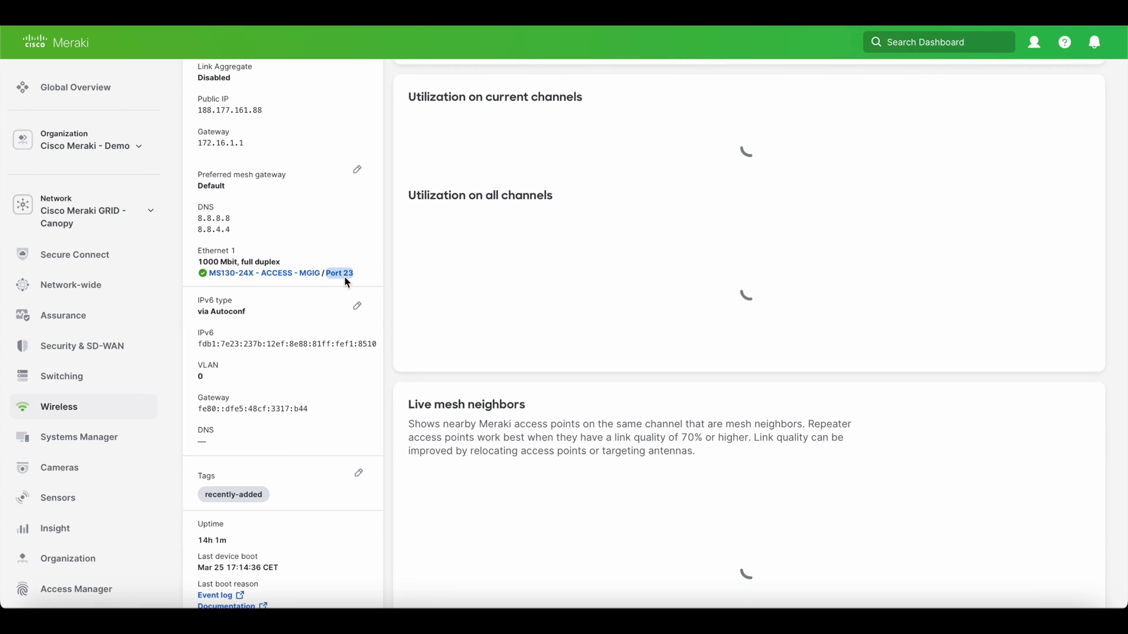
click(282, 326)
triple_click(258, 275)
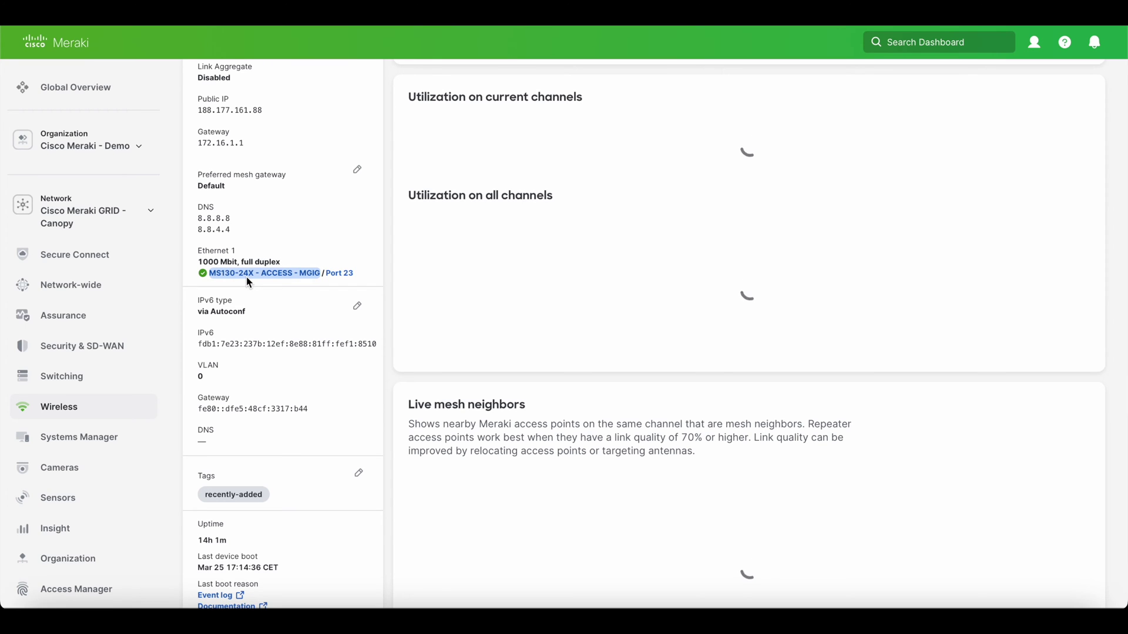
triple_click(343, 278)
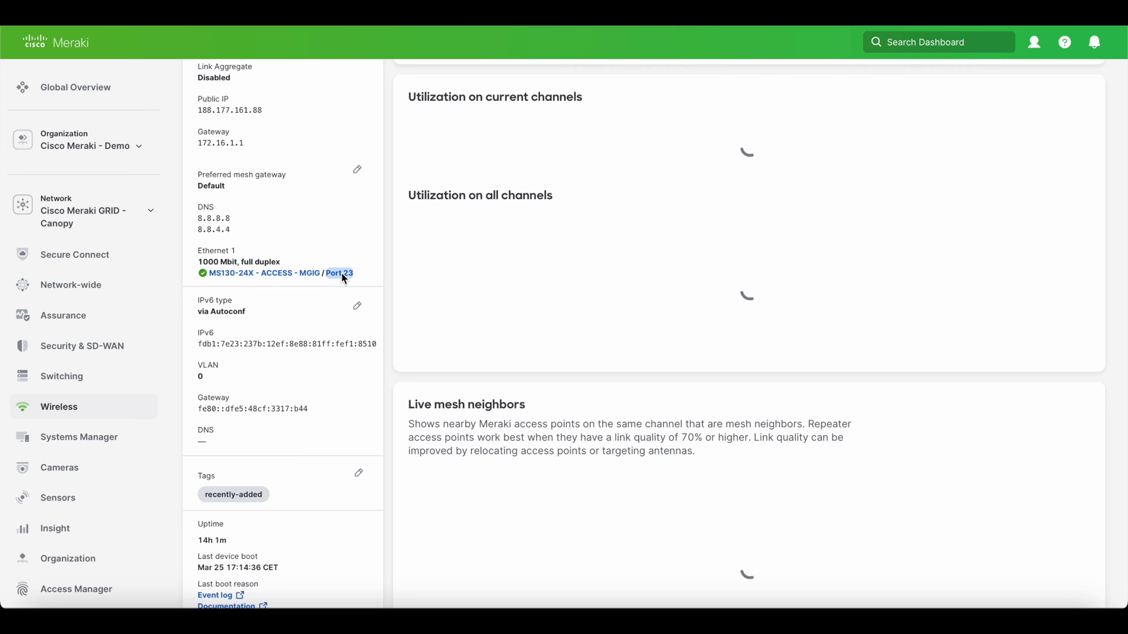
click(230, 339)
scroll(259, 416, down, 3)
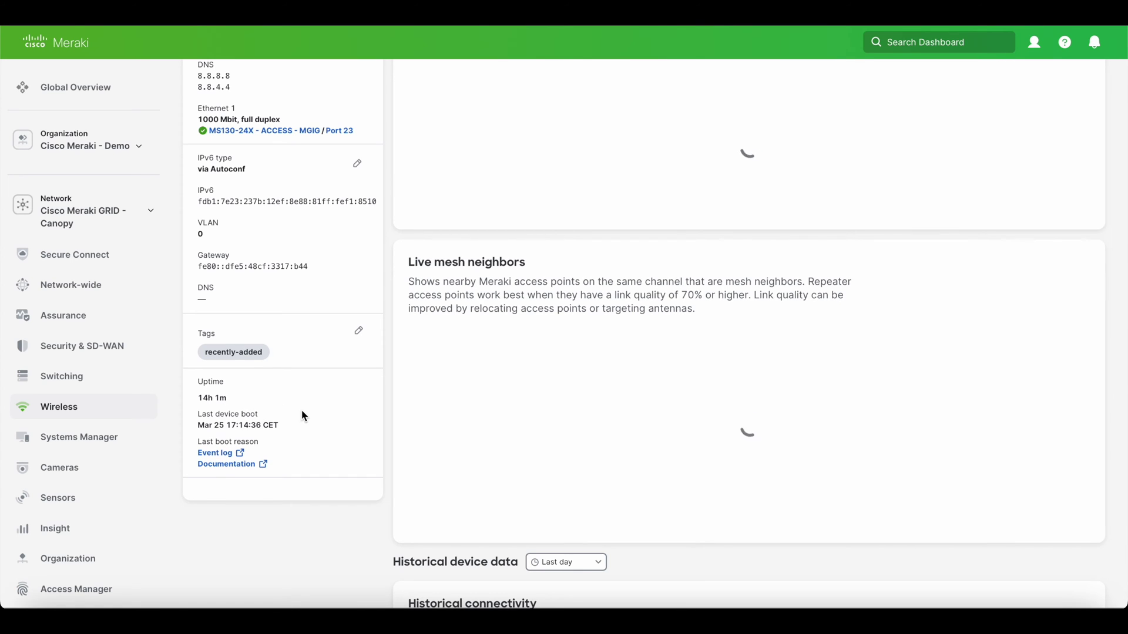
scroll(305, 416, up, 10)
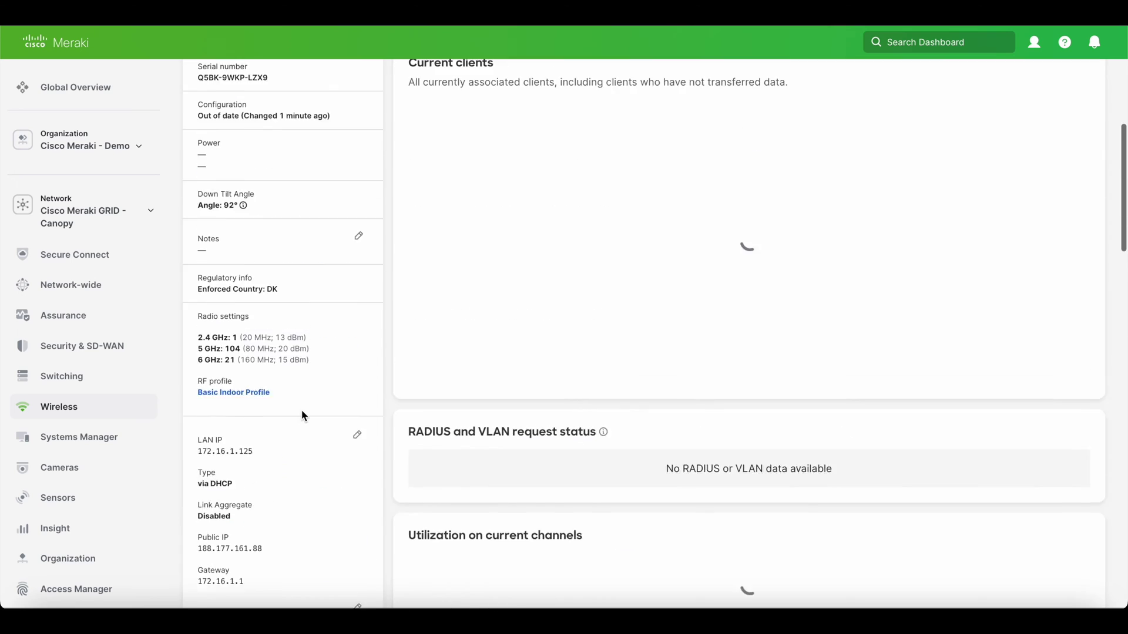
scroll(304, 416, up, 8)
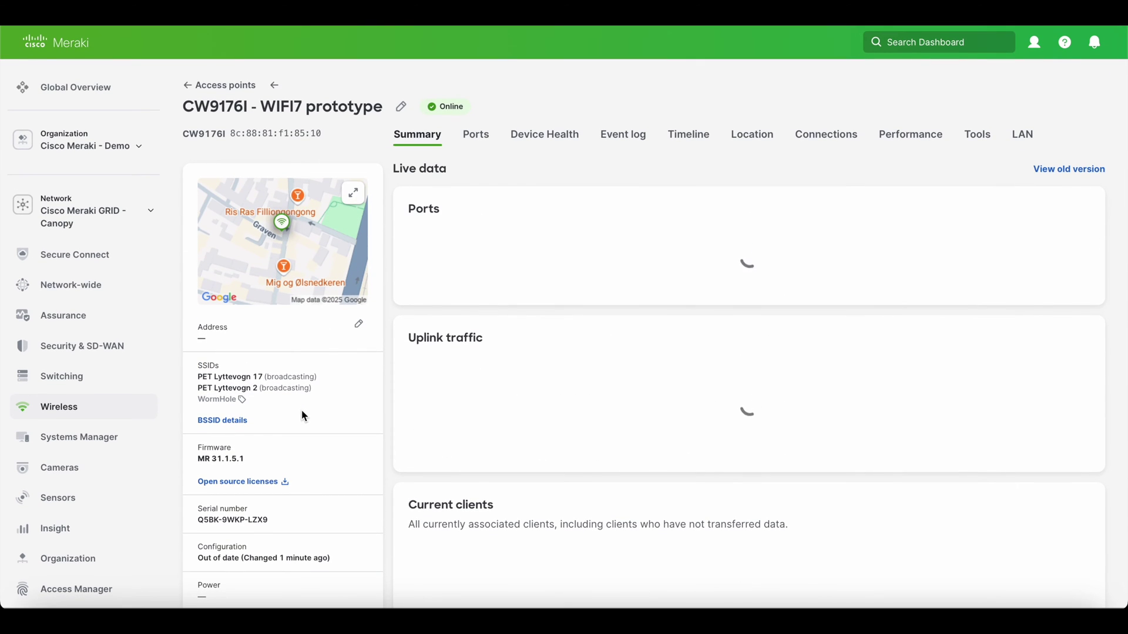
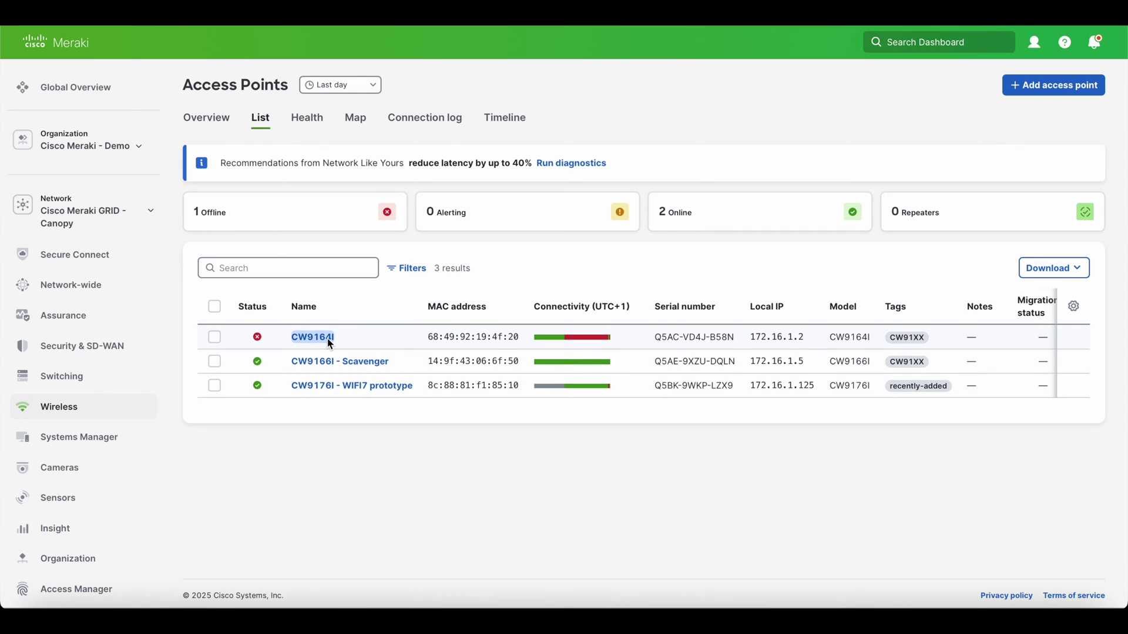
Highlight the CW9176I - WIFI7 prototype name in the access point list, then clear it.
triple_click(320, 390)
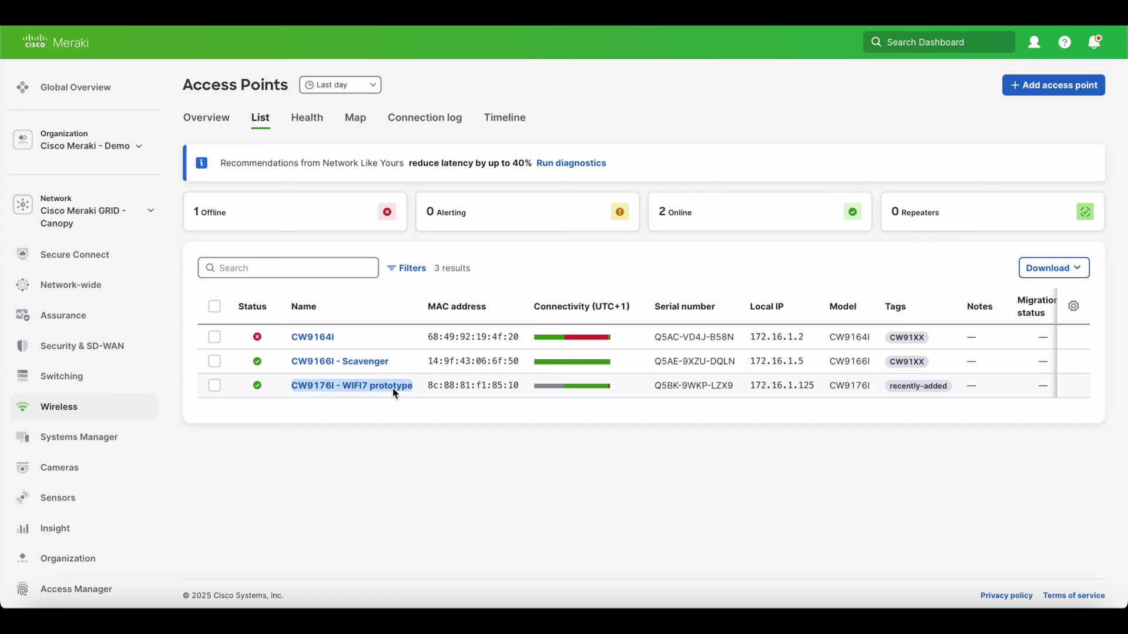
click(554, 394)
mouse_move(587, 388)
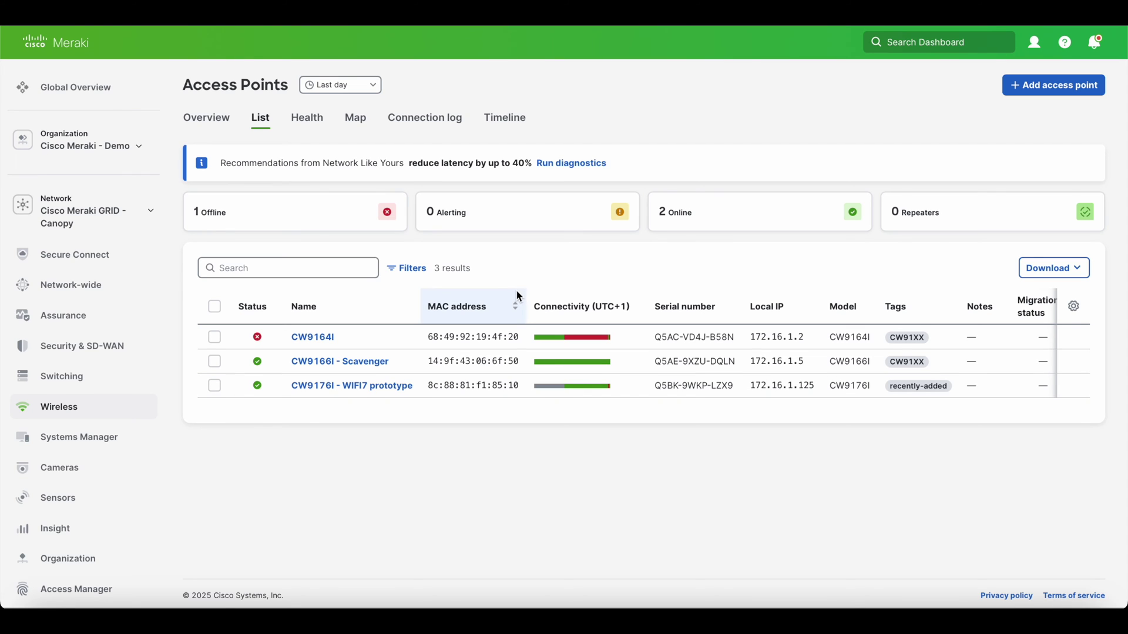
Show the list for the Last 2 hours and open the CW9176I - WIFI7 prototype's details.
click(340, 85)
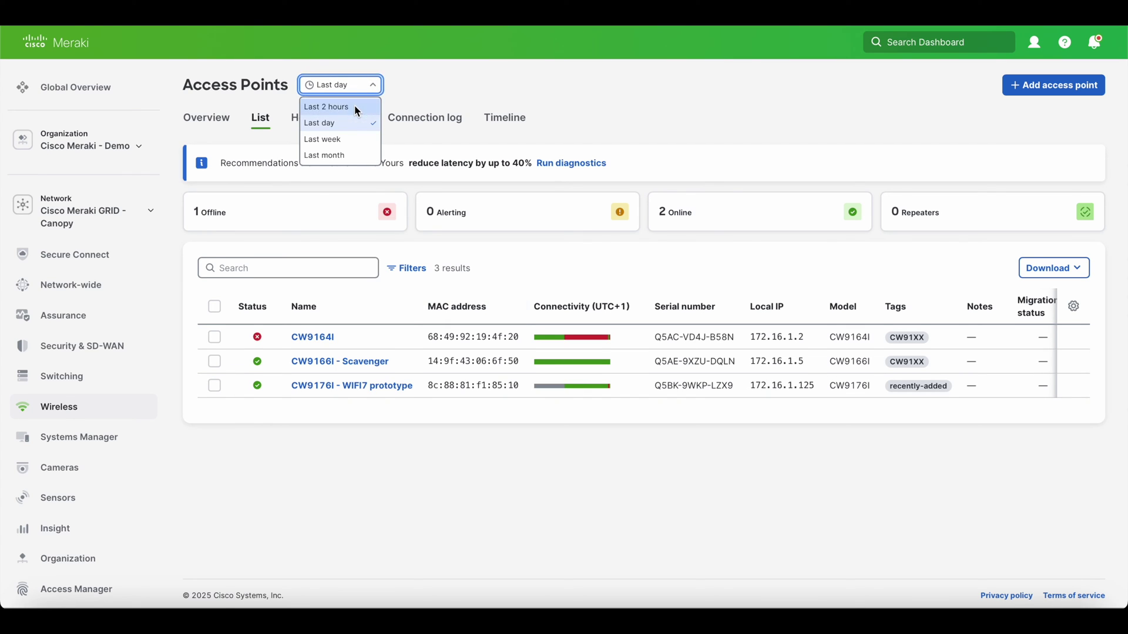
click(355, 108)
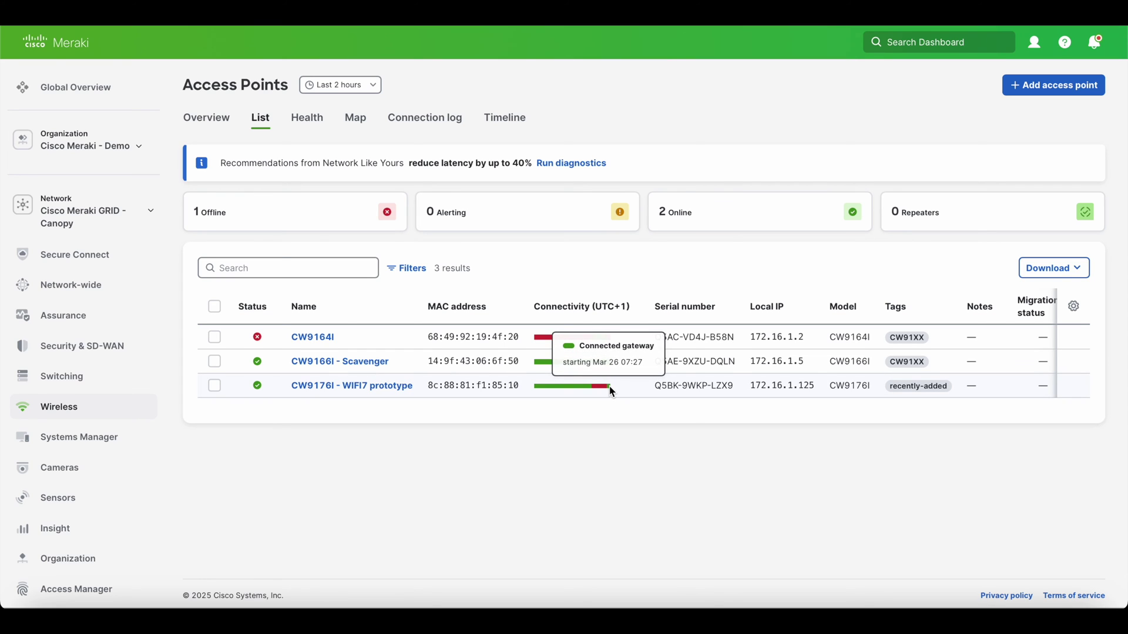
click(364, 385)
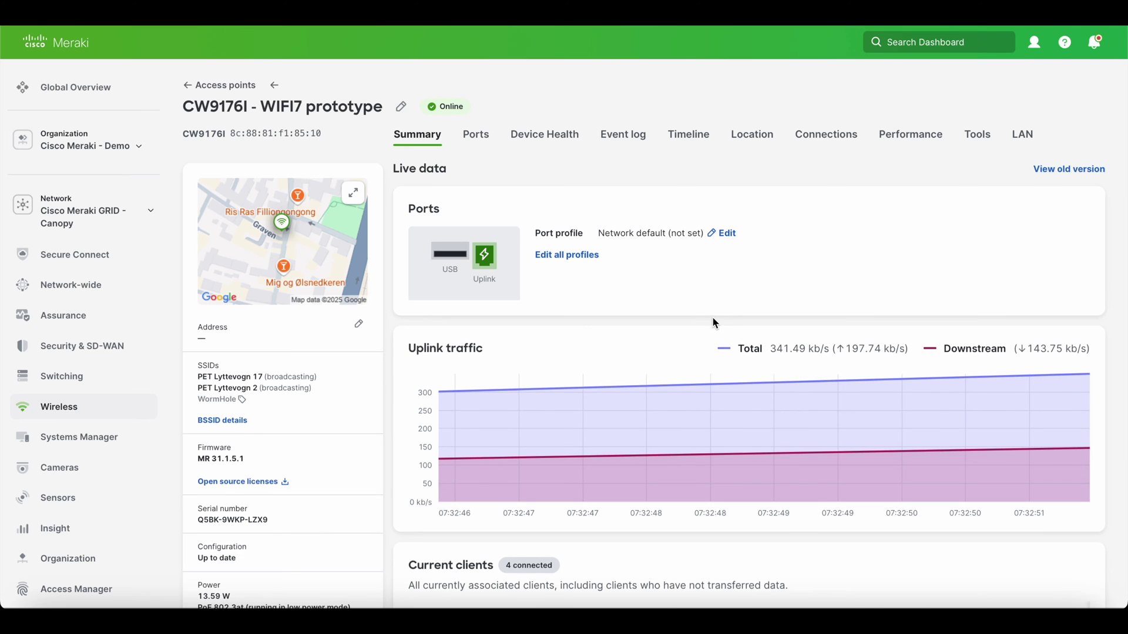
Scroll the CW9176I Summary to review uplink traffic reaching 1.32 mb/s, SSIDs and clients.
scroll(715, 323, down, 3)
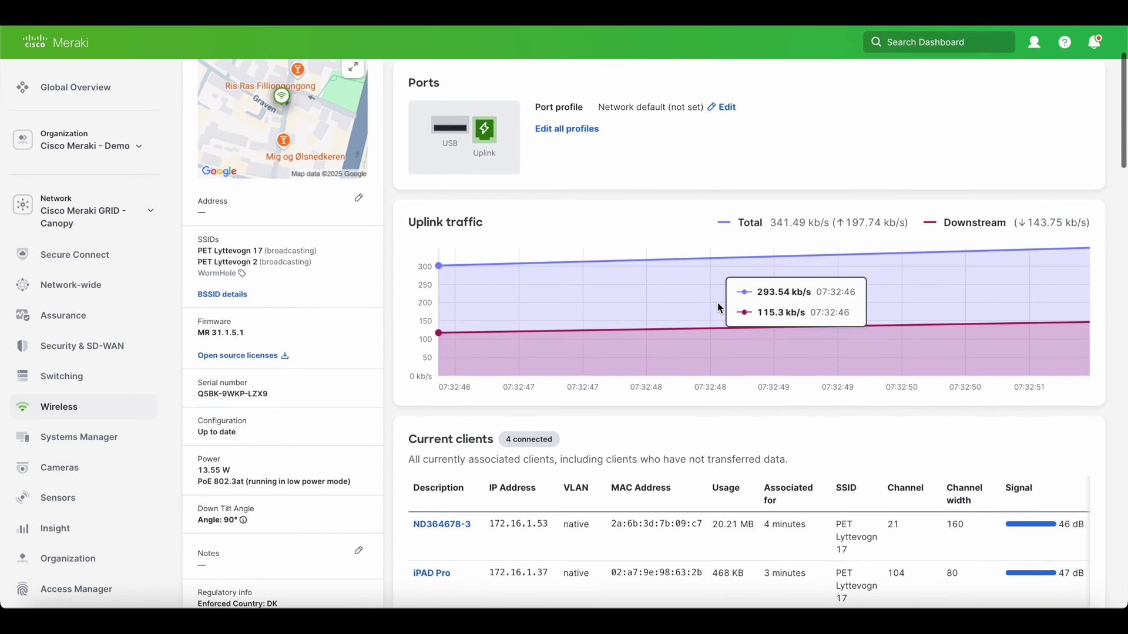
scroll(717, 302, down, 3)
scroll(717, 307, down, 2)
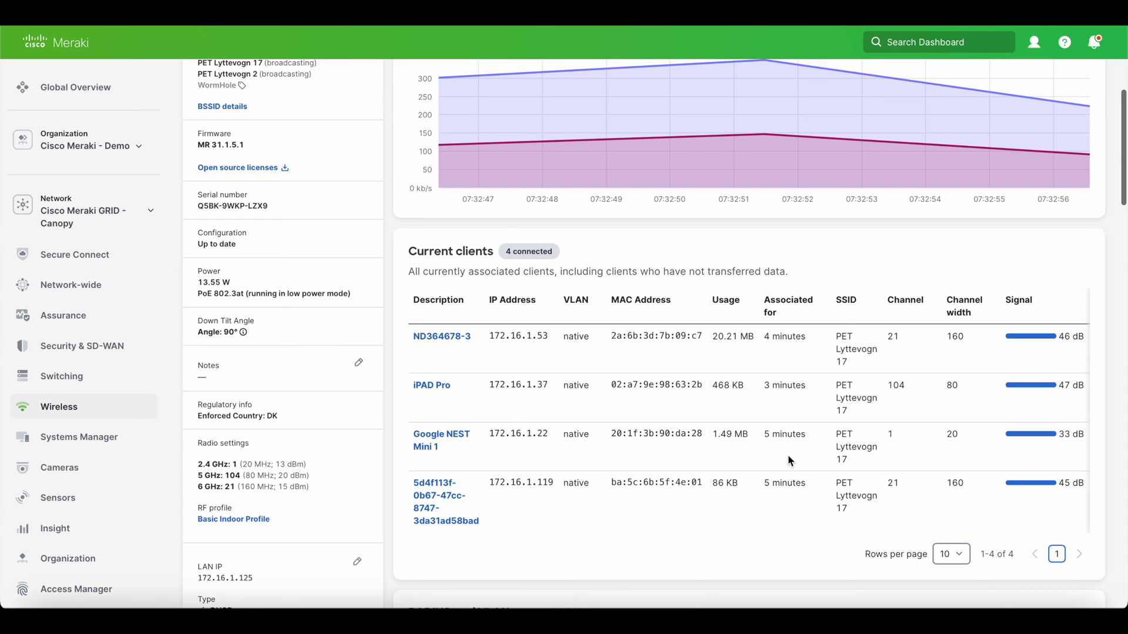
scroll(272, 365, up, 1)
scroll(273, 361, up, 3)
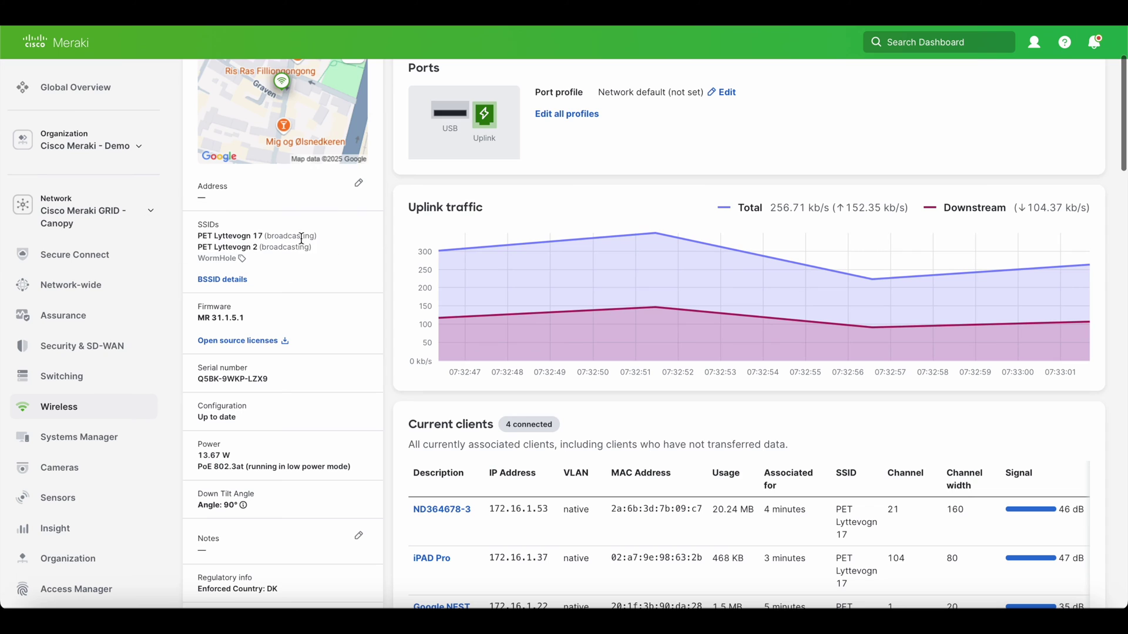
mouse_move(244, 259)
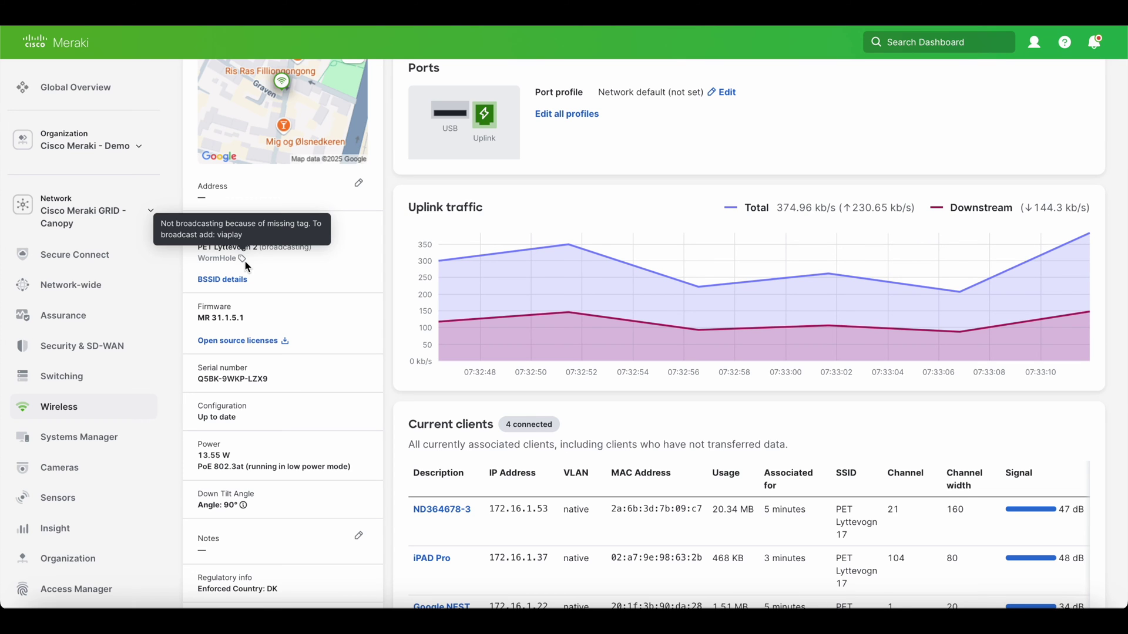
scroll(345, 268, down, 1)
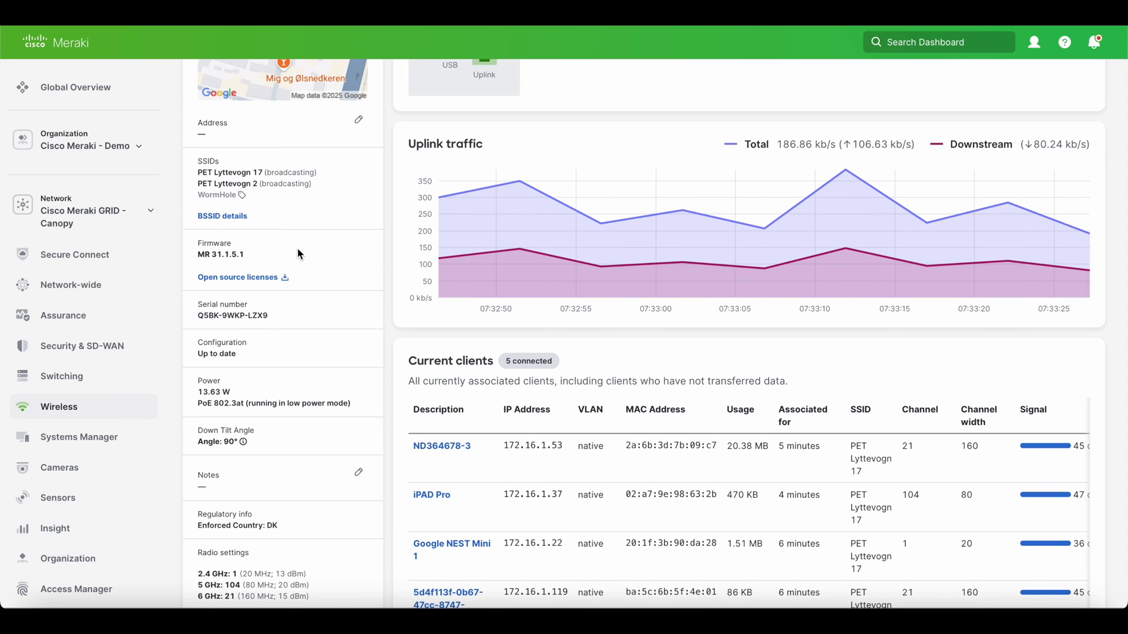
scroll(256, 364, down, 1)
scroll(256, 368, down, 2)
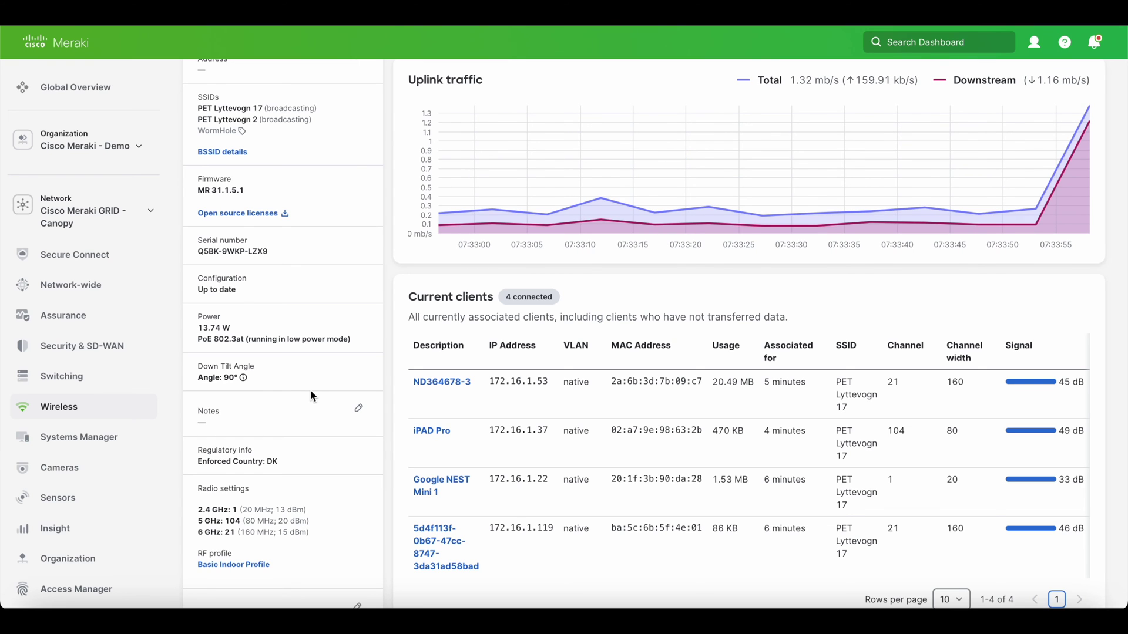
scroll(312, 397, down, 2)
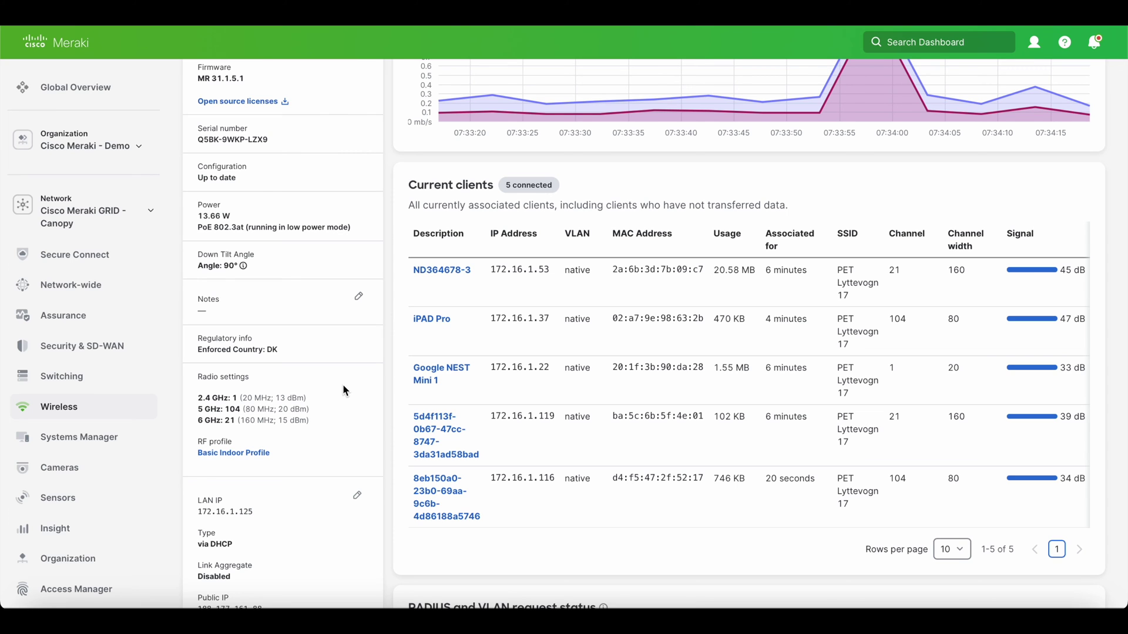
scroll(343, 391, down, 1)
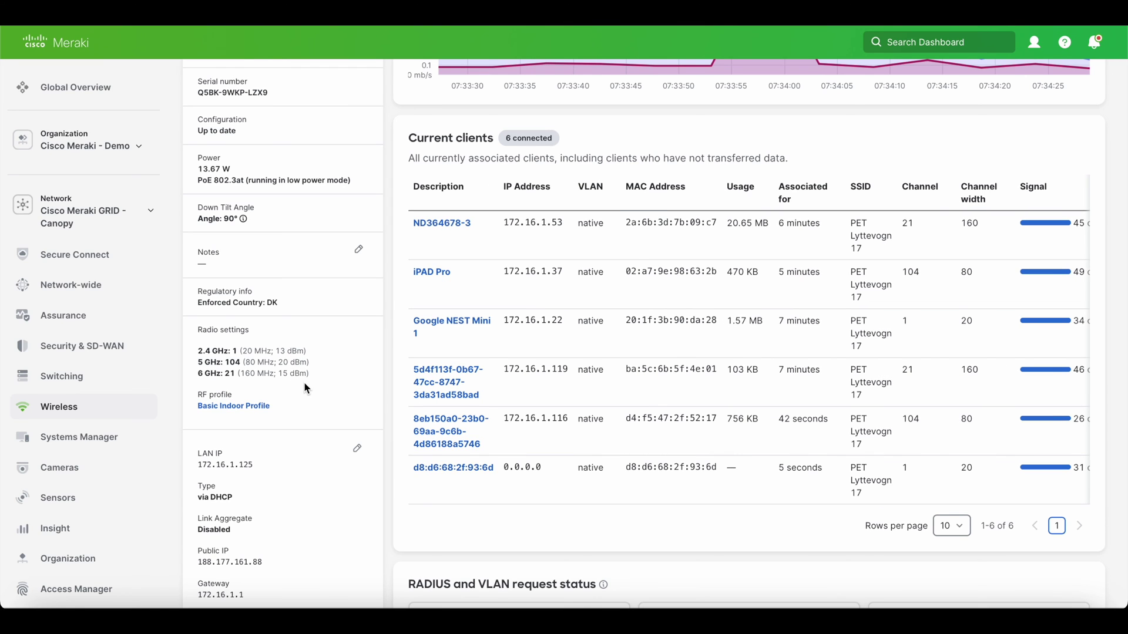
scroll(304, 382, down, 2)
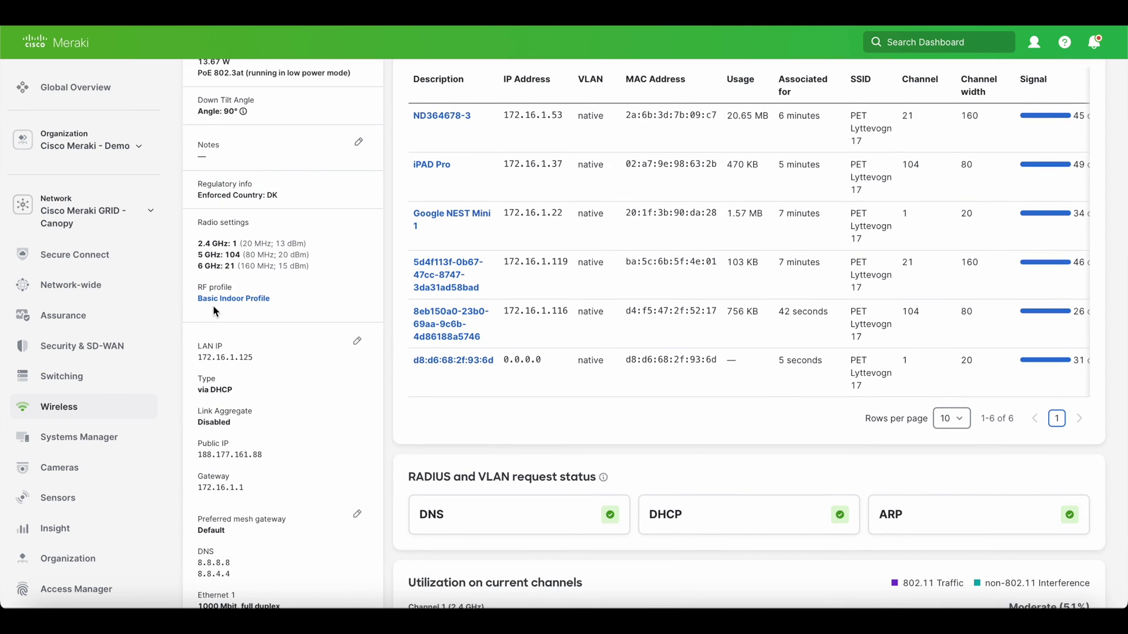
scroll(367, 276, down, 3)
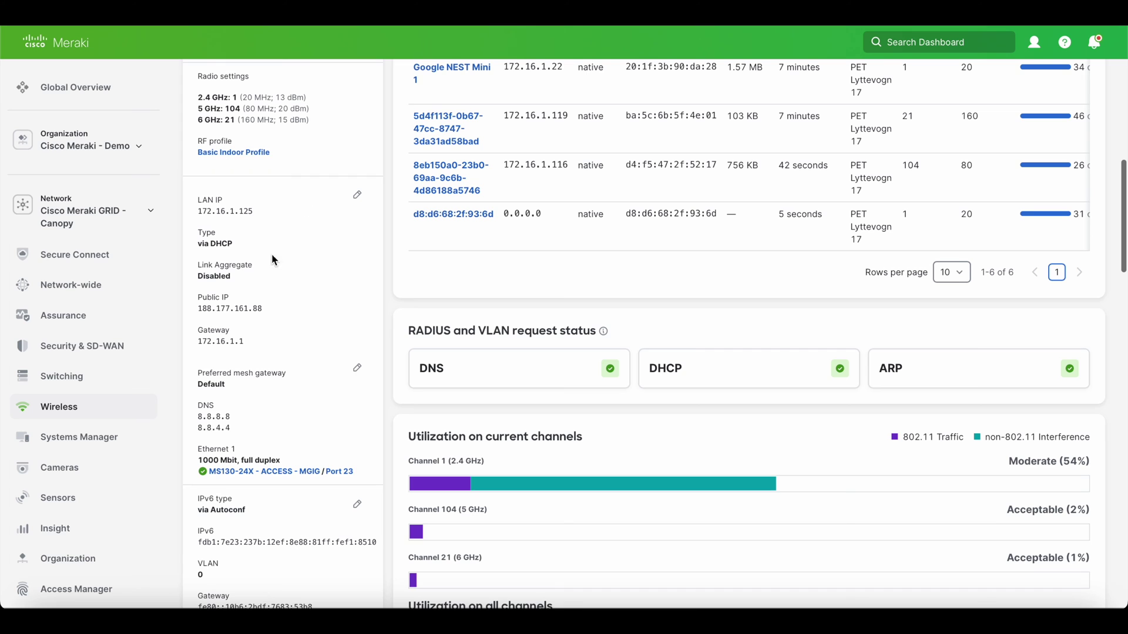
scroll(312, 332, down, 3)
drag(210, 330, 317, 333)
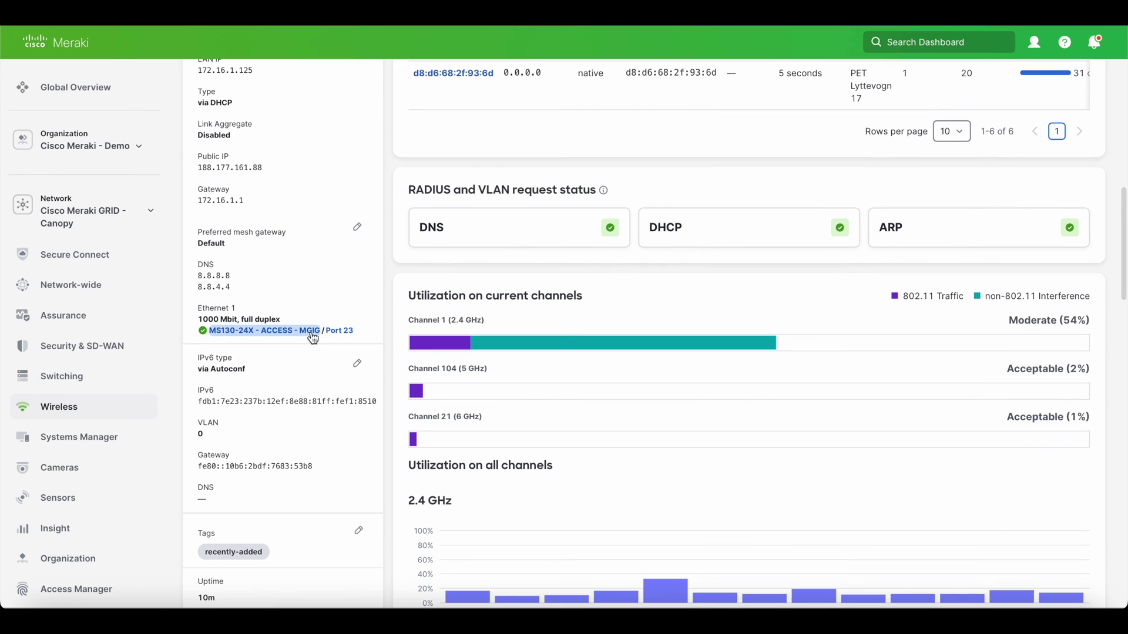
click(333, 303)
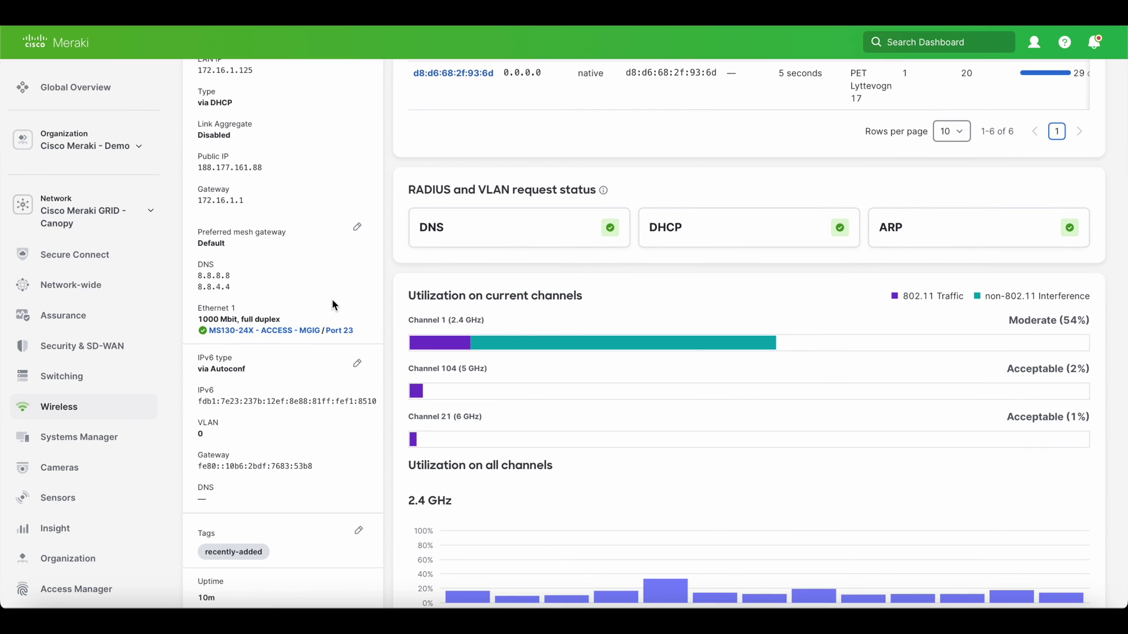
triple_click(244, 333)
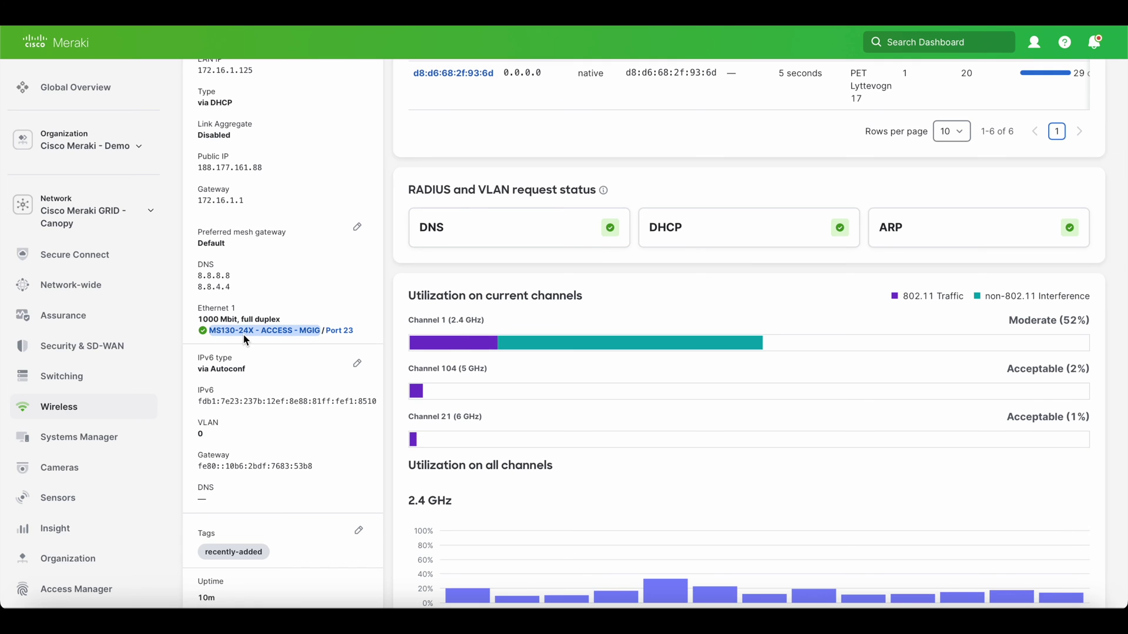
click(305, 342)
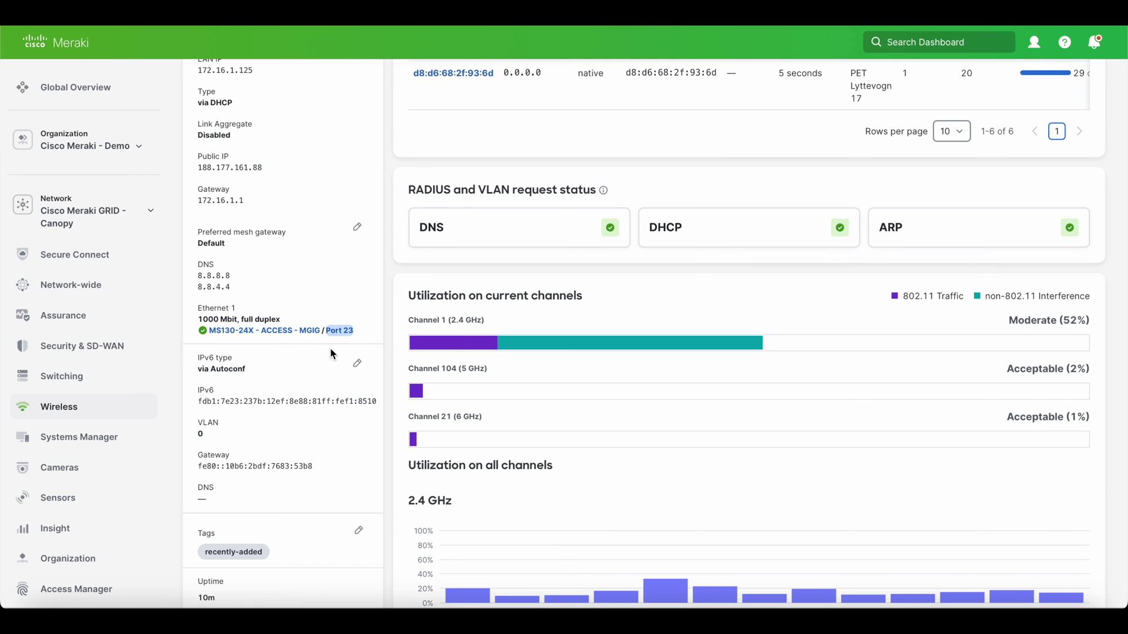
scroll(320, 374, down, 3)
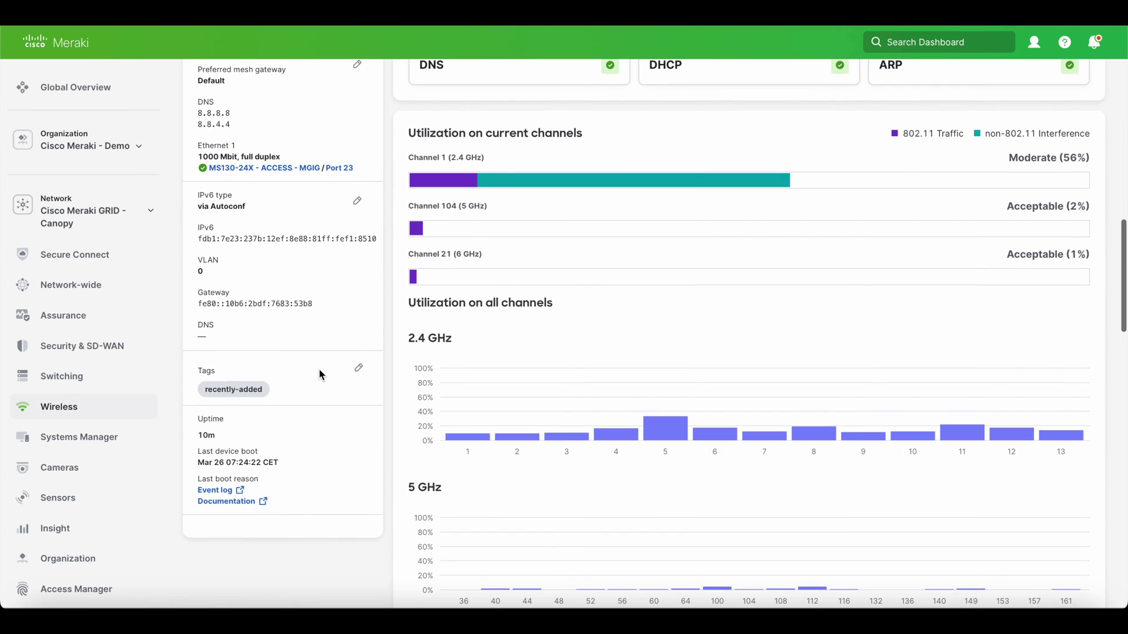
scroll(320, 374, up, 15)
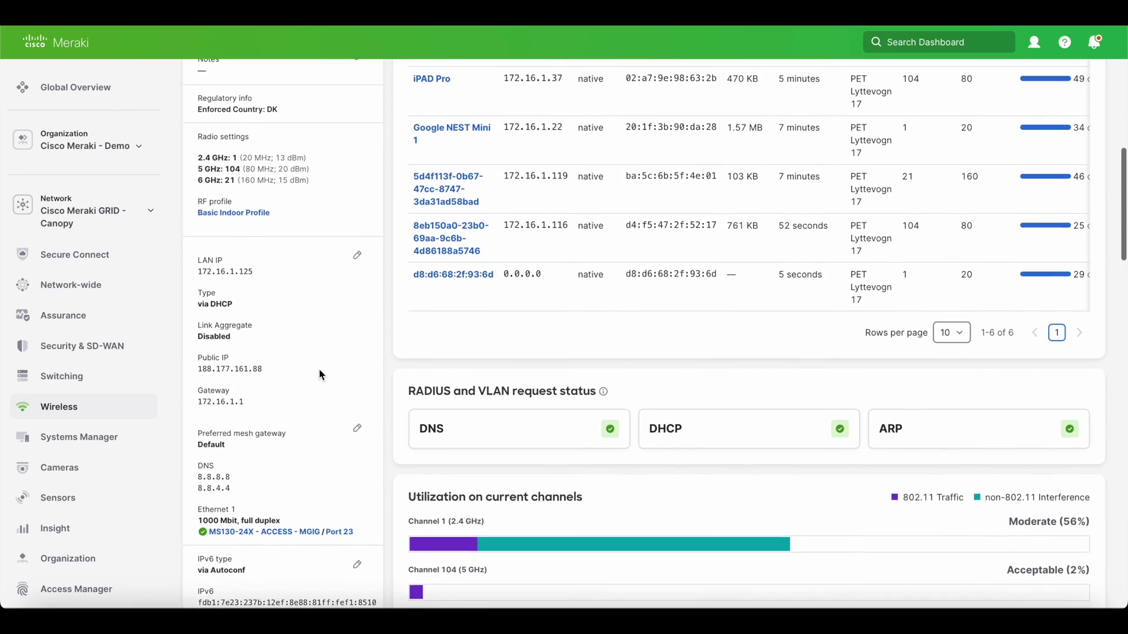
scroll(758, 347, right, 1)
scroll(757, 348, down, 8)
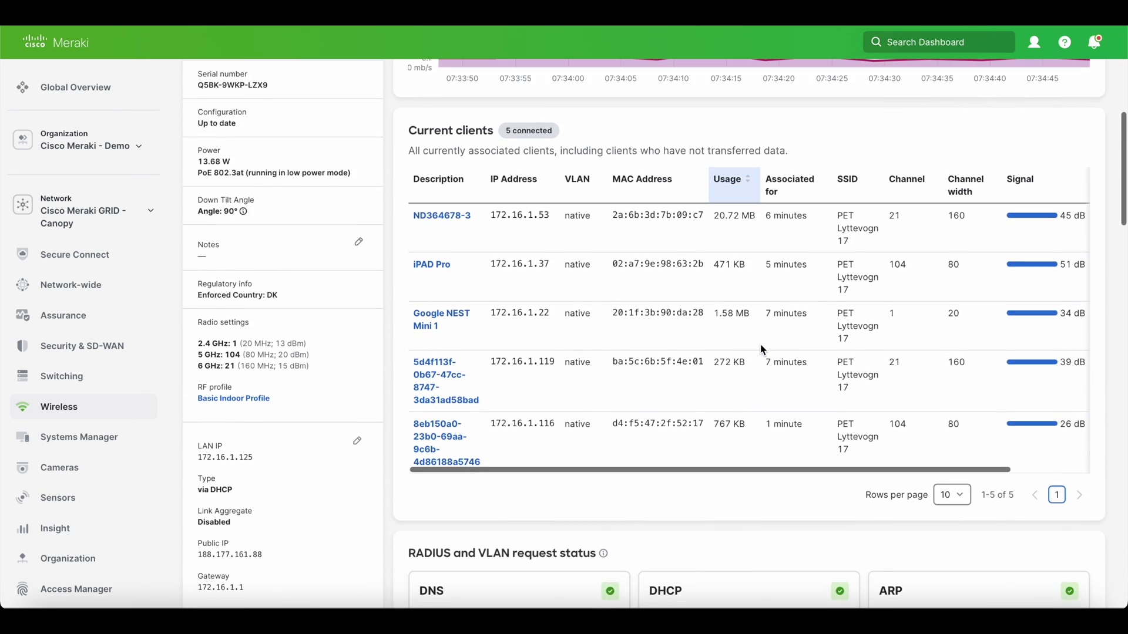
scroll(762, 350, down, 2)
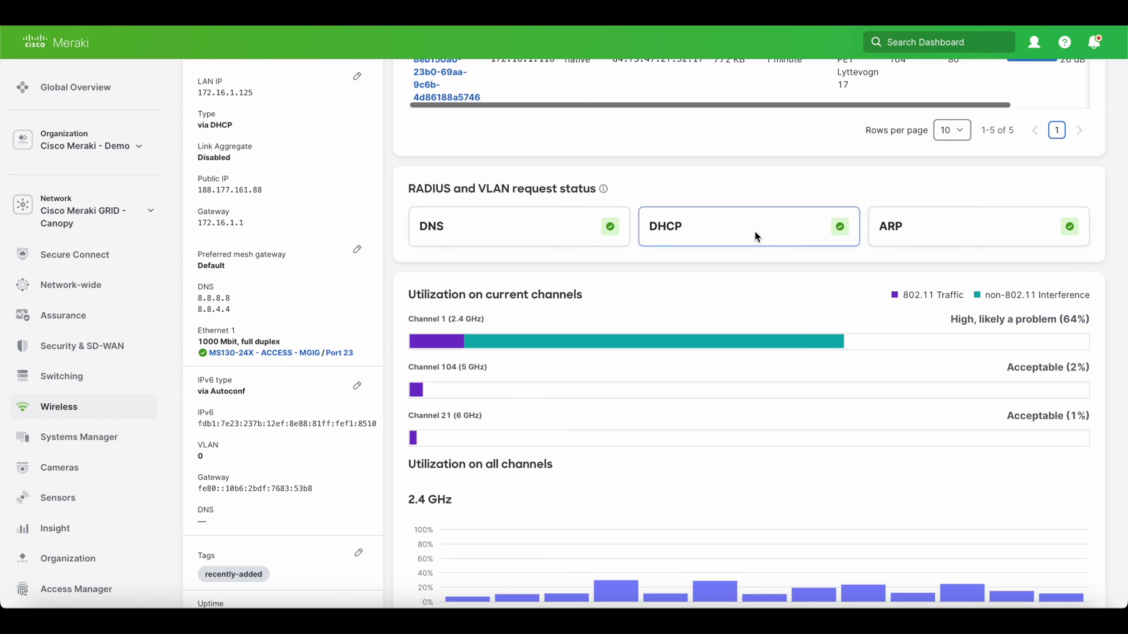
scroll(678, 338, down, 2)
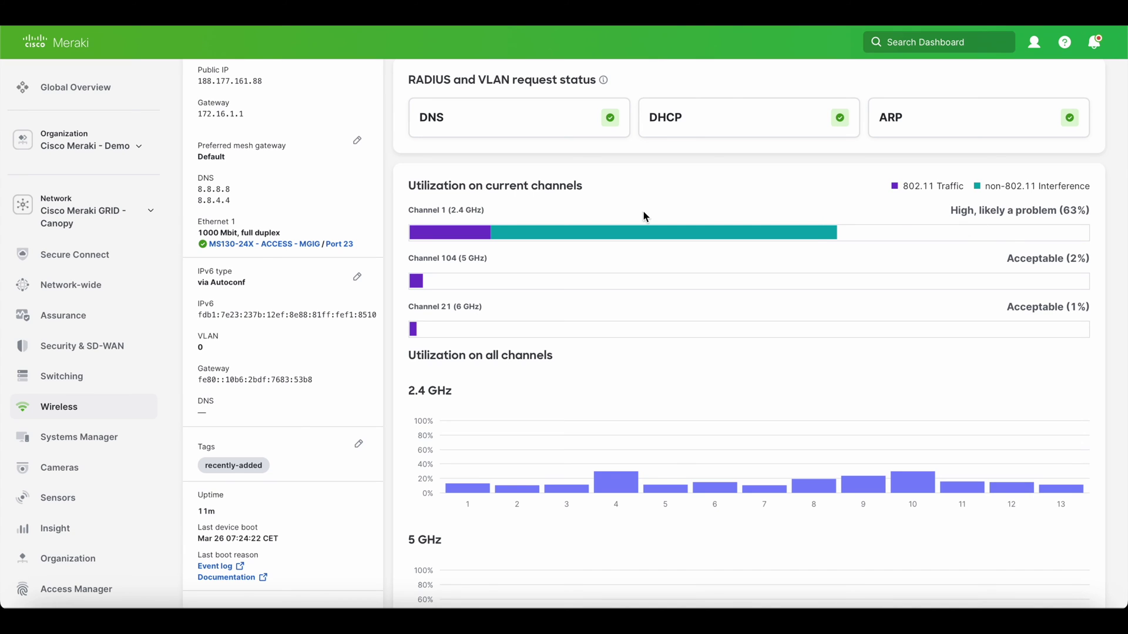
mouse_move(832, 230)
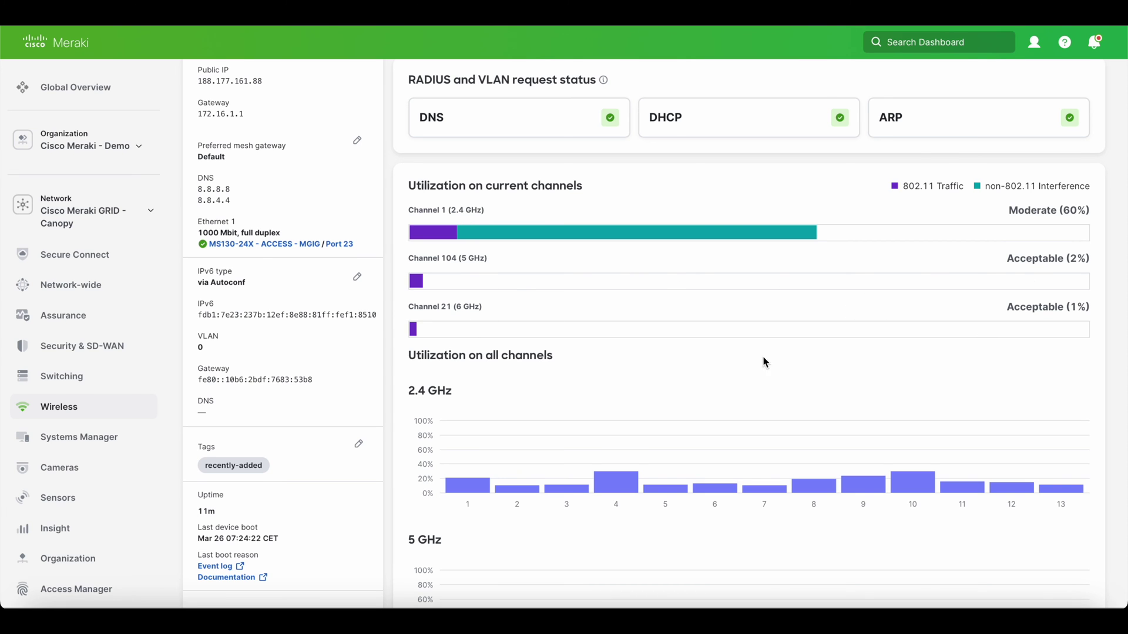
scroll(758, 370, down, 5)
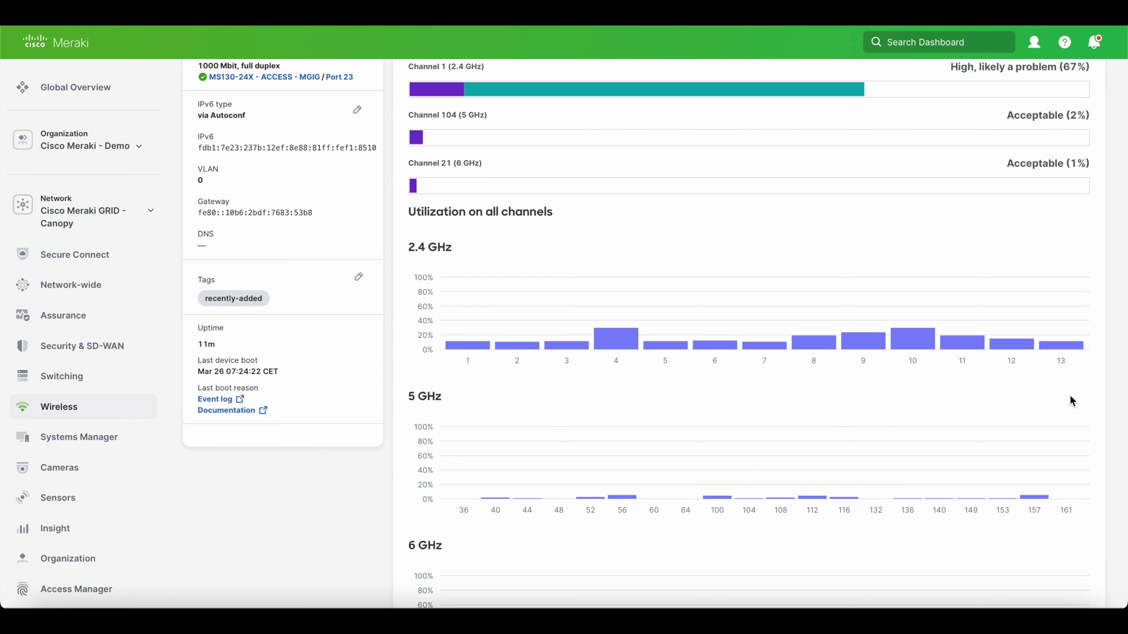
scroll(822, 388, down, 1)
scroll(821, 388, down, 3)
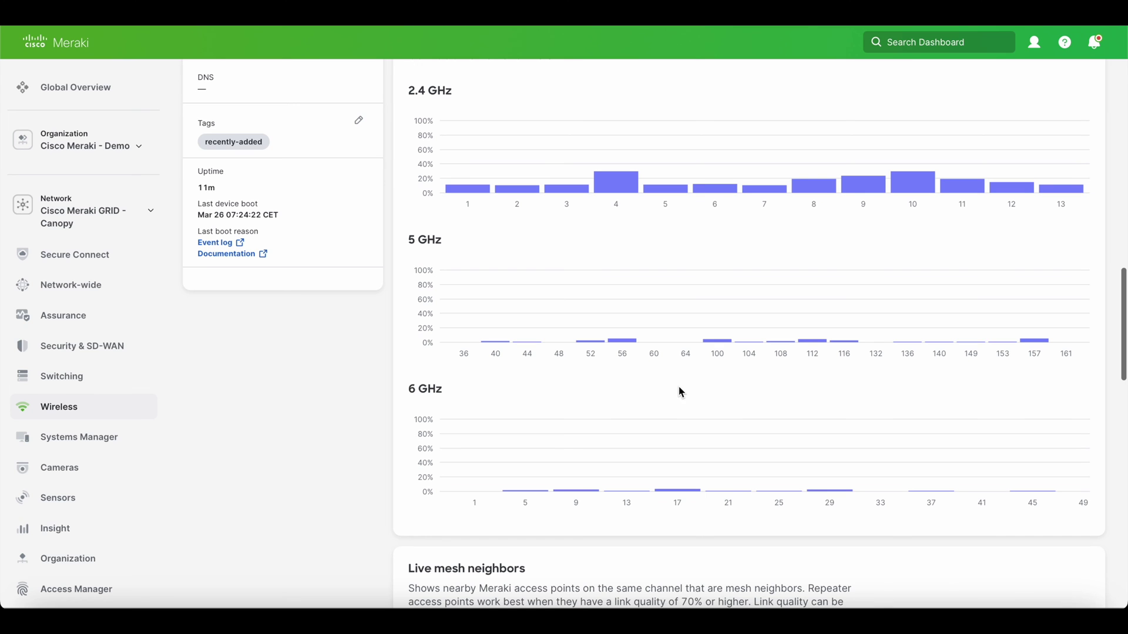
scroll(717, 390, down, 2)
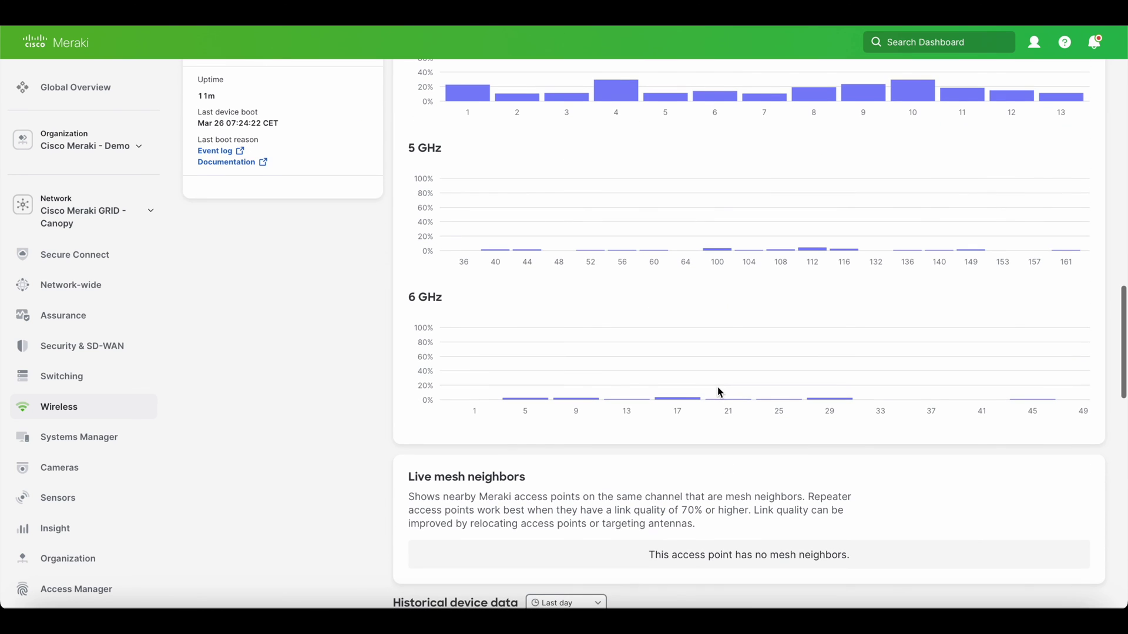
scroll(679, 396, up, 10)
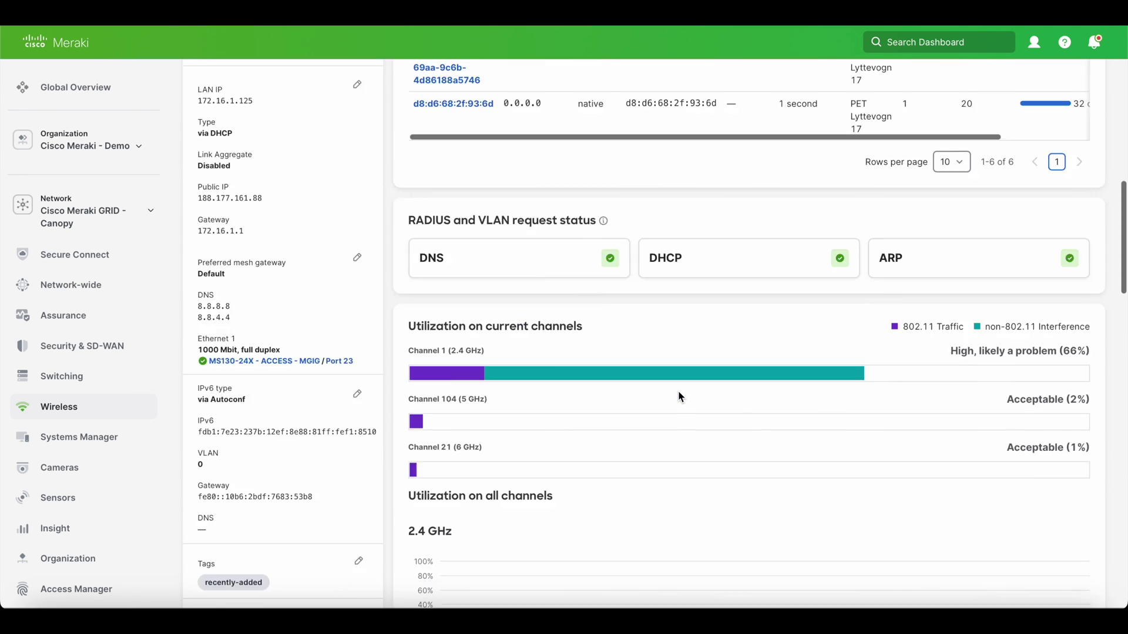
scroll(678, 397, up, 10)
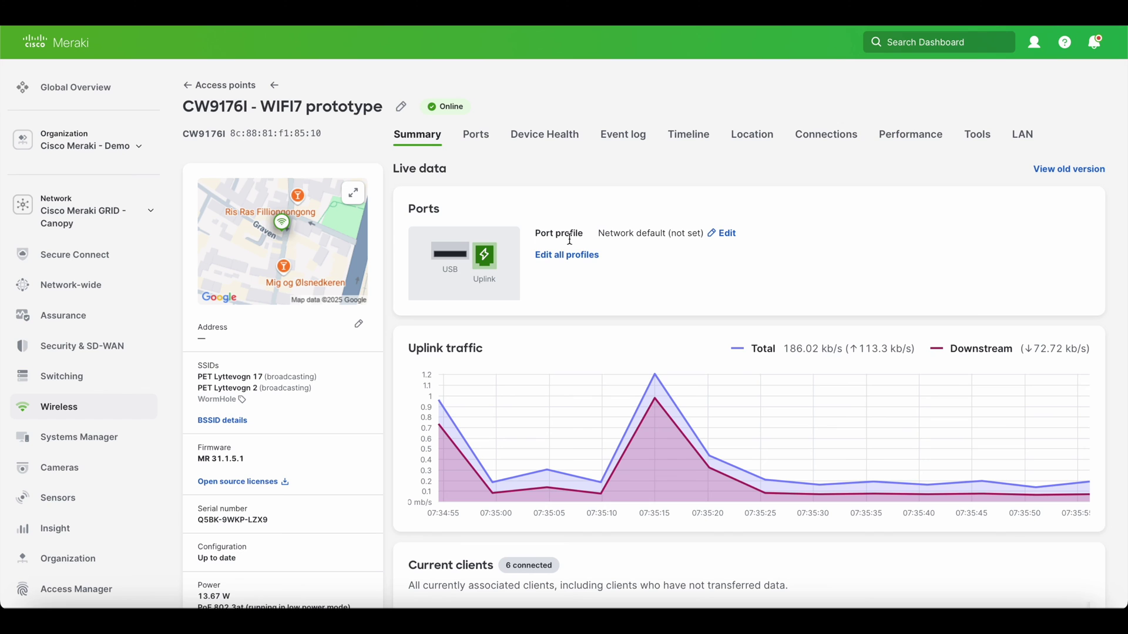
scroll(541, 389, down, 2)
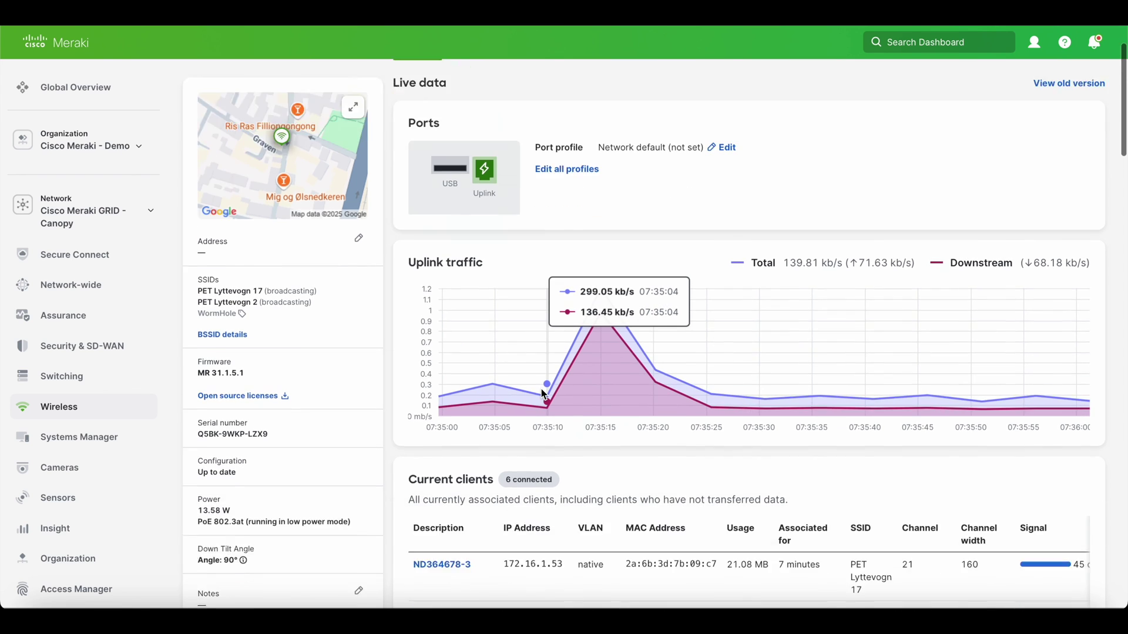
scroll(541, 388, down, 5)
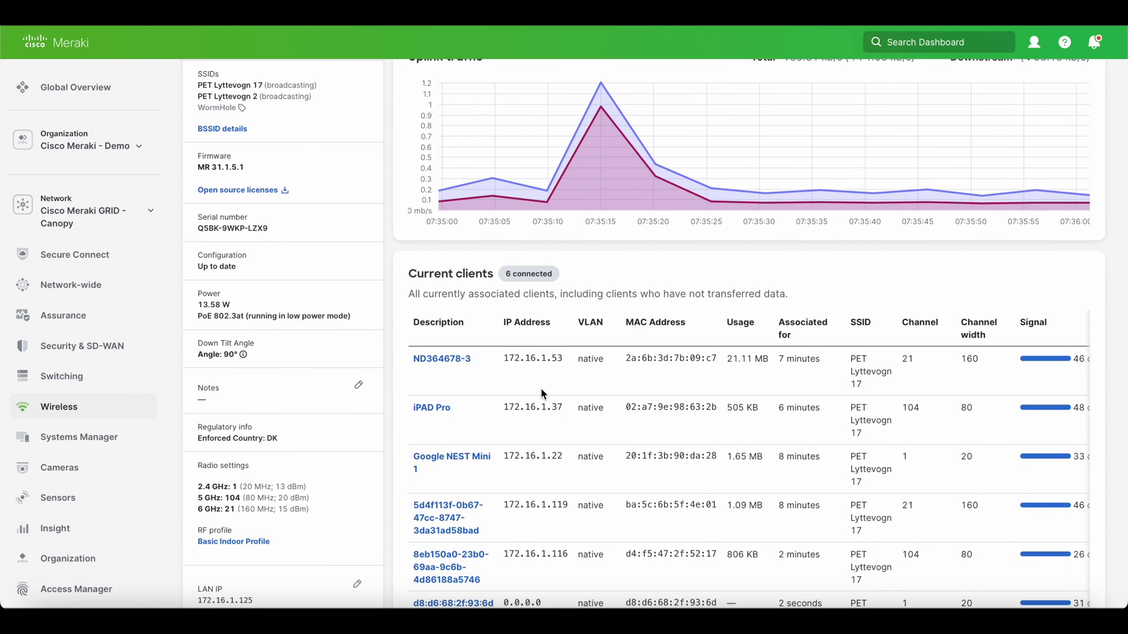
triple_click(452, 467)
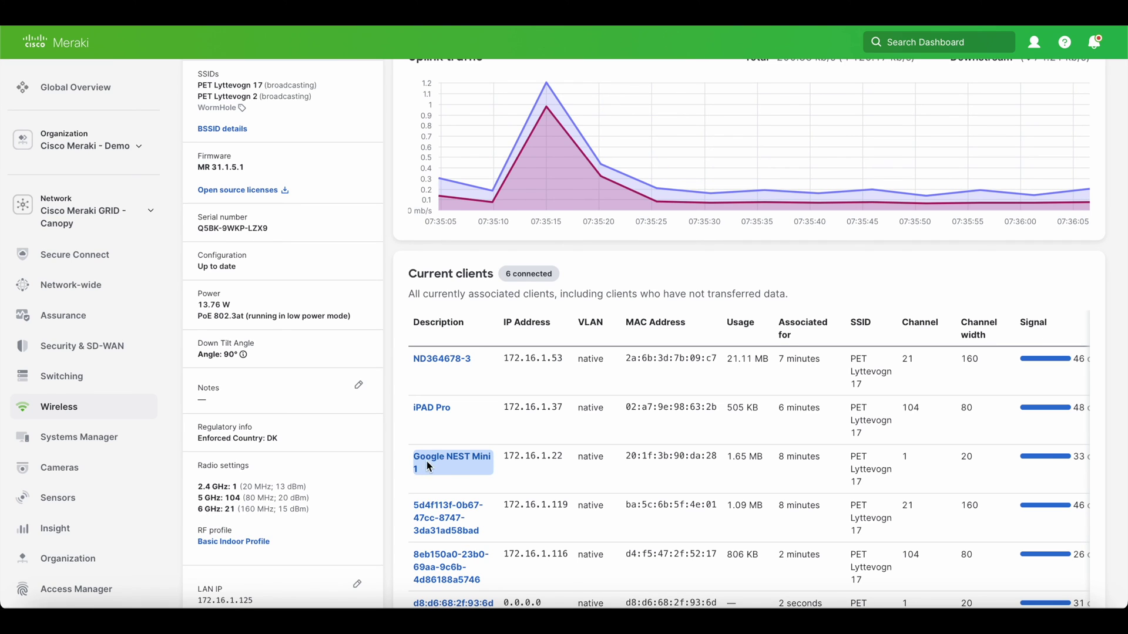
click(460, 463)
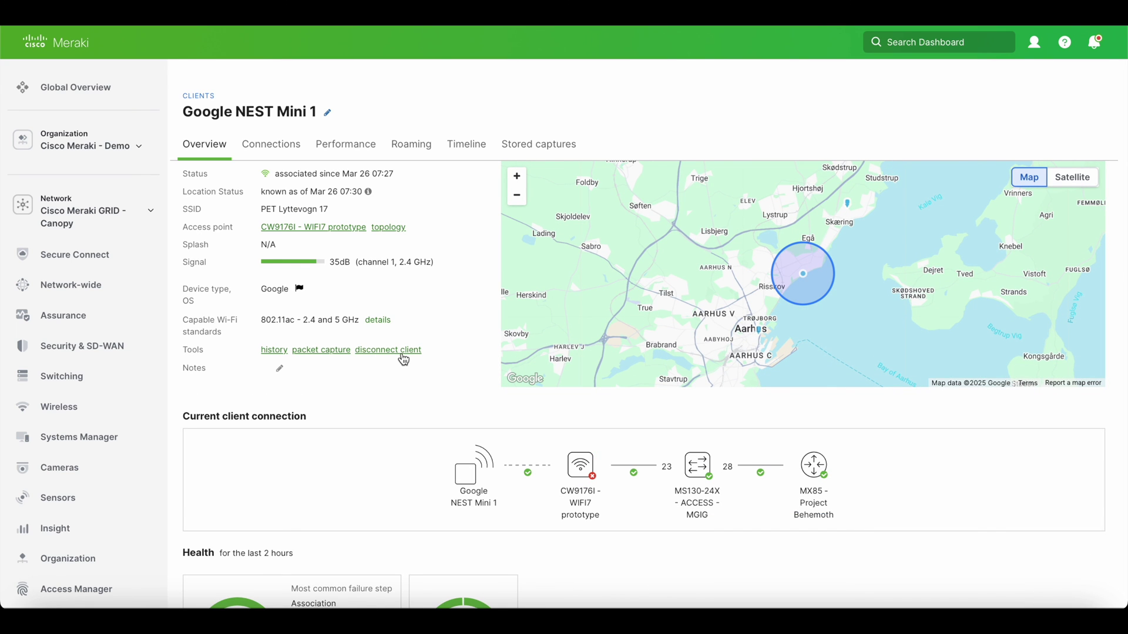
Review Google NEST Mini 1's path through CW9176I, MS130-24X port 23 and MX85 - Project Behemoth.
scroll(403, 360, down, 1)
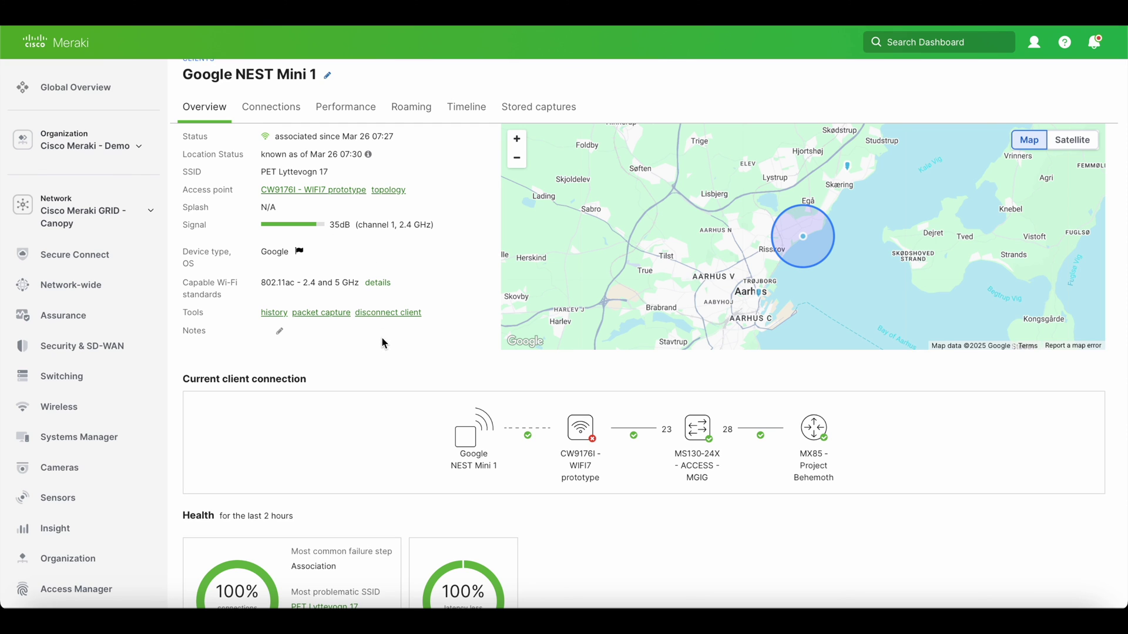
mouse_move(584, 438)
mouse_move(528, 438)
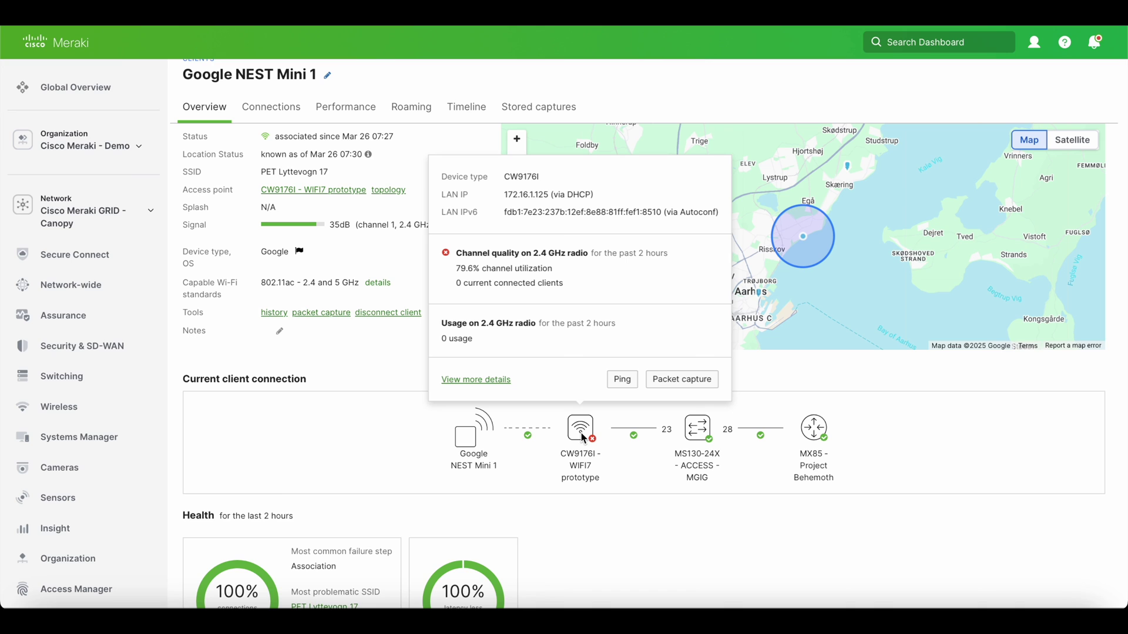
mouse_move(634, 440)
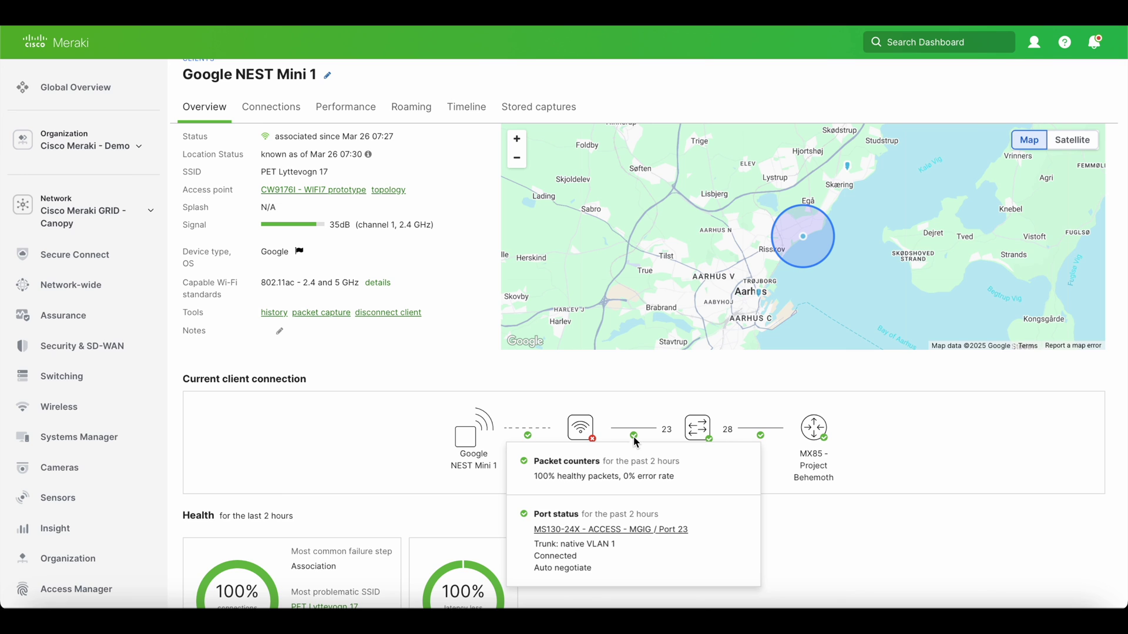
mouse_move(705, 439)
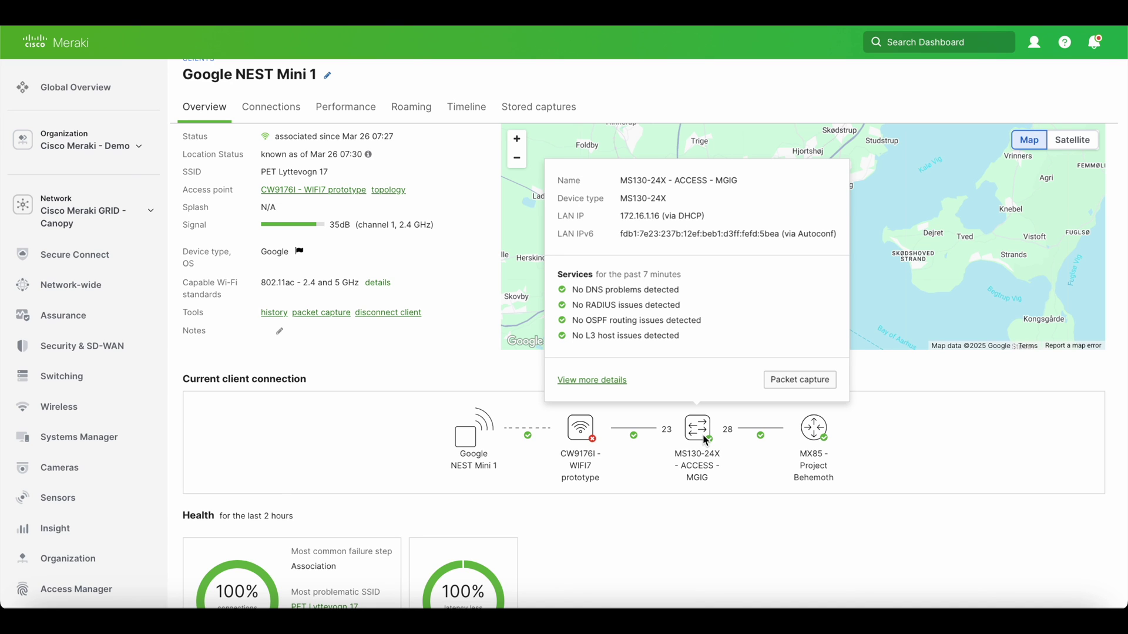
mouse_move(763, 439)
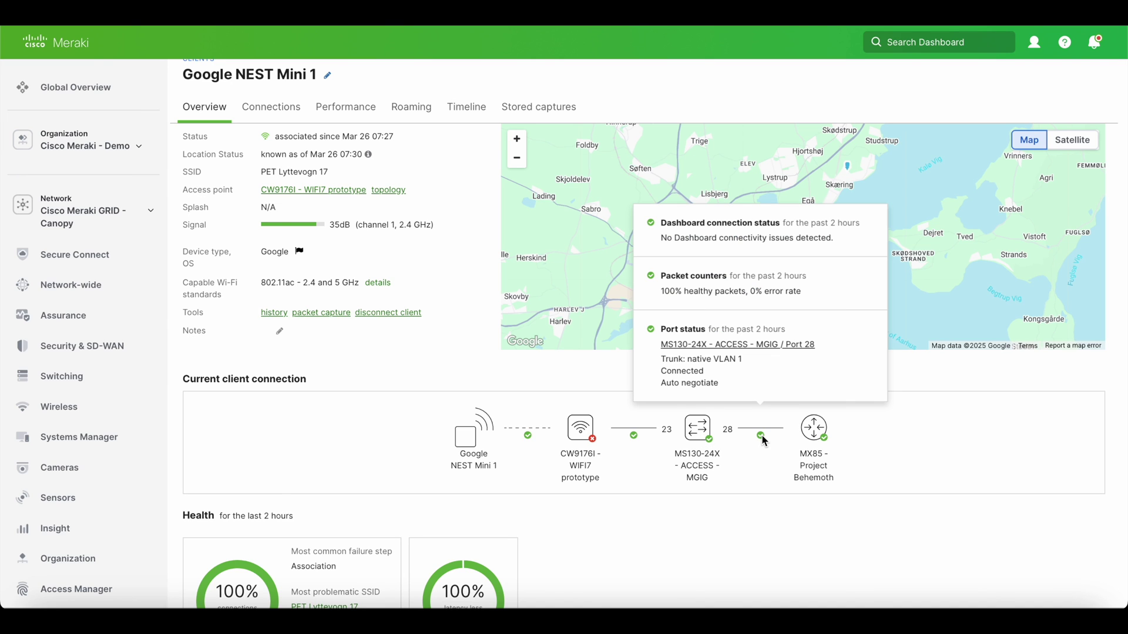
mouse_move(818, 440)
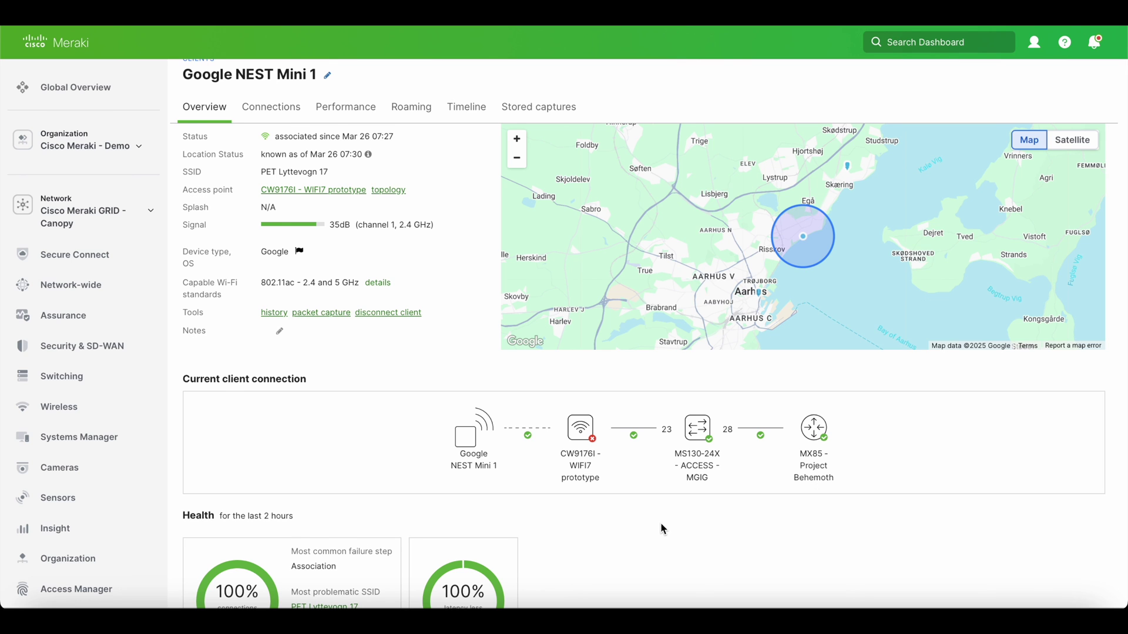
scroll(662, 529, down, 3)
scroll(662, 528, up, 3)
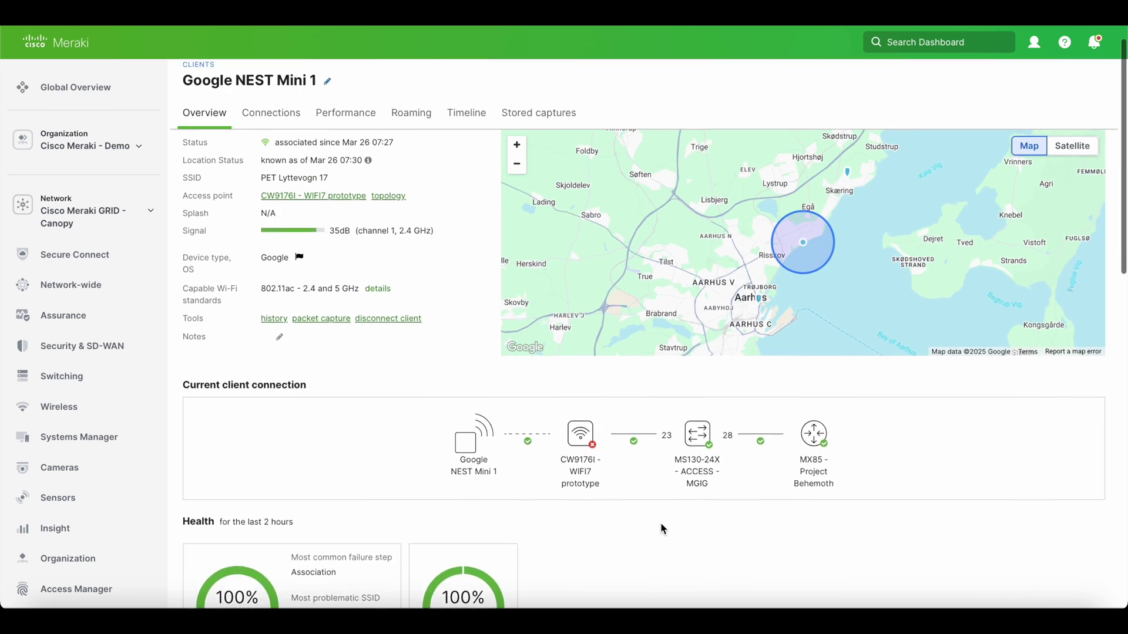
scroll(662, 529, up, 1)
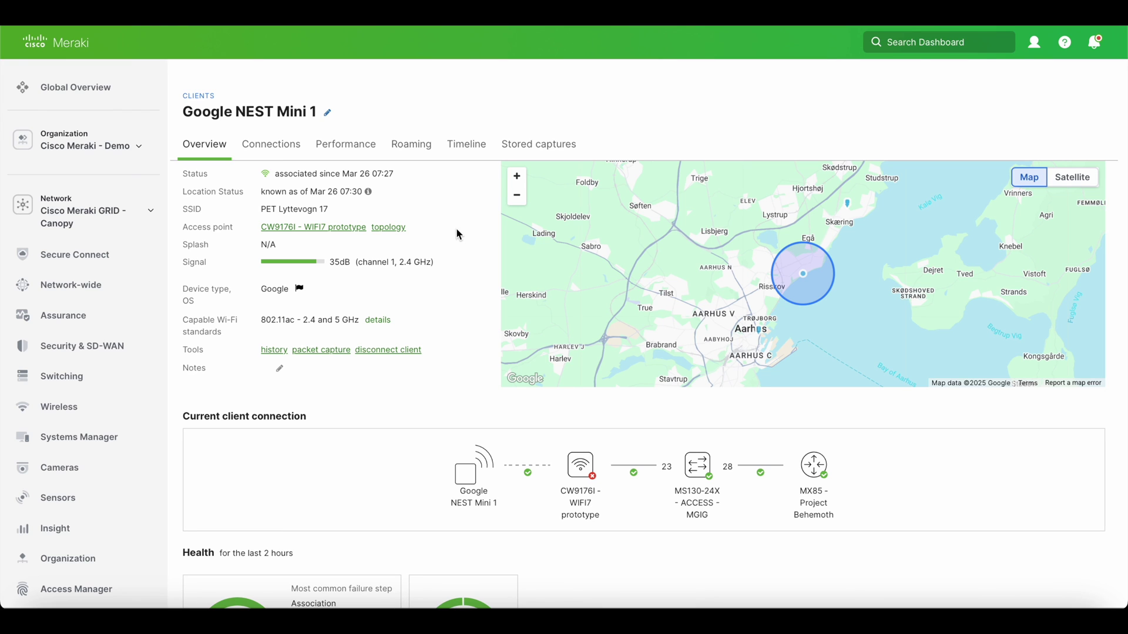
click(388, 229)
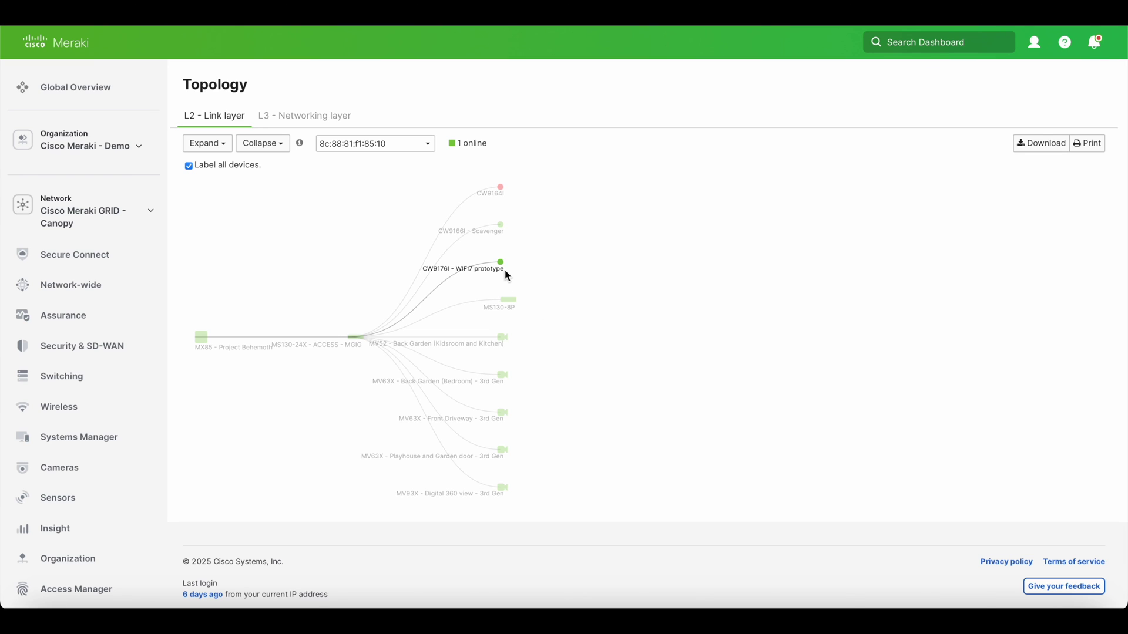
Inspect the L2 topology links from the CW9176I through MS130-24X to the MX85 - Project Behemoth.
mouse_move(498, 267)
mouse_move(437, 294)
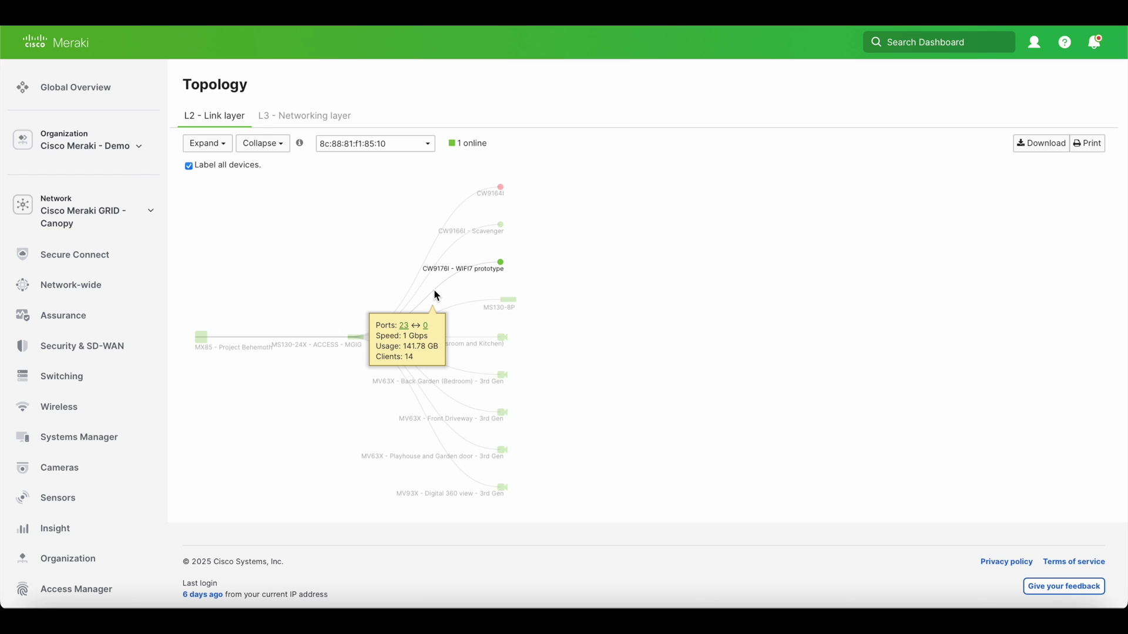
mouse_move(359, 339)
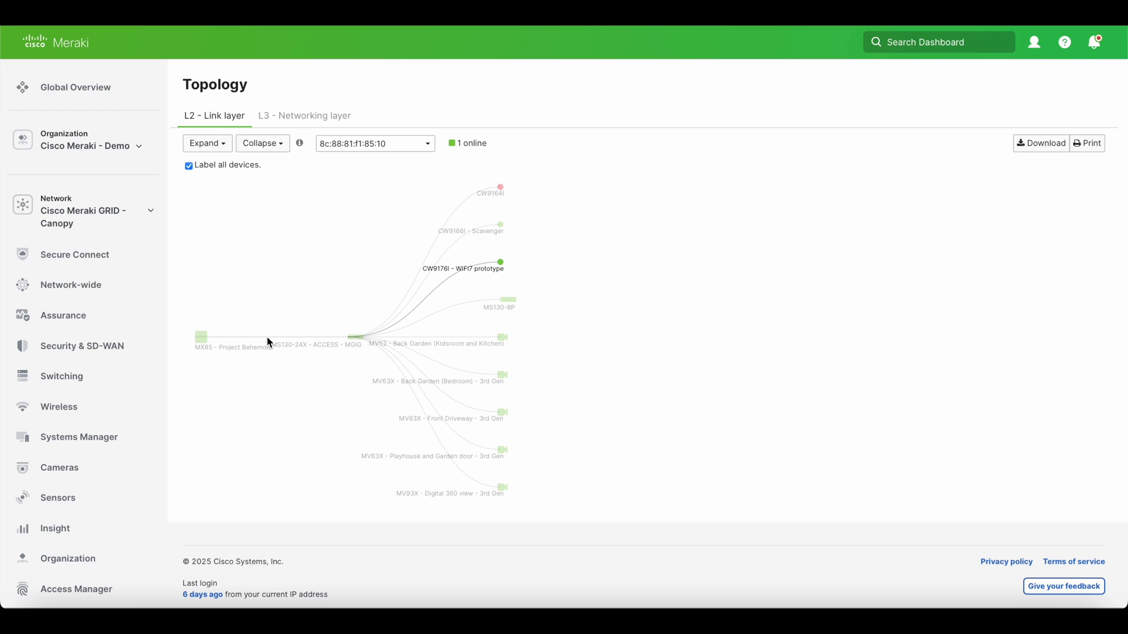
mouse_move(268, 342)
mouse_move(203, 339)
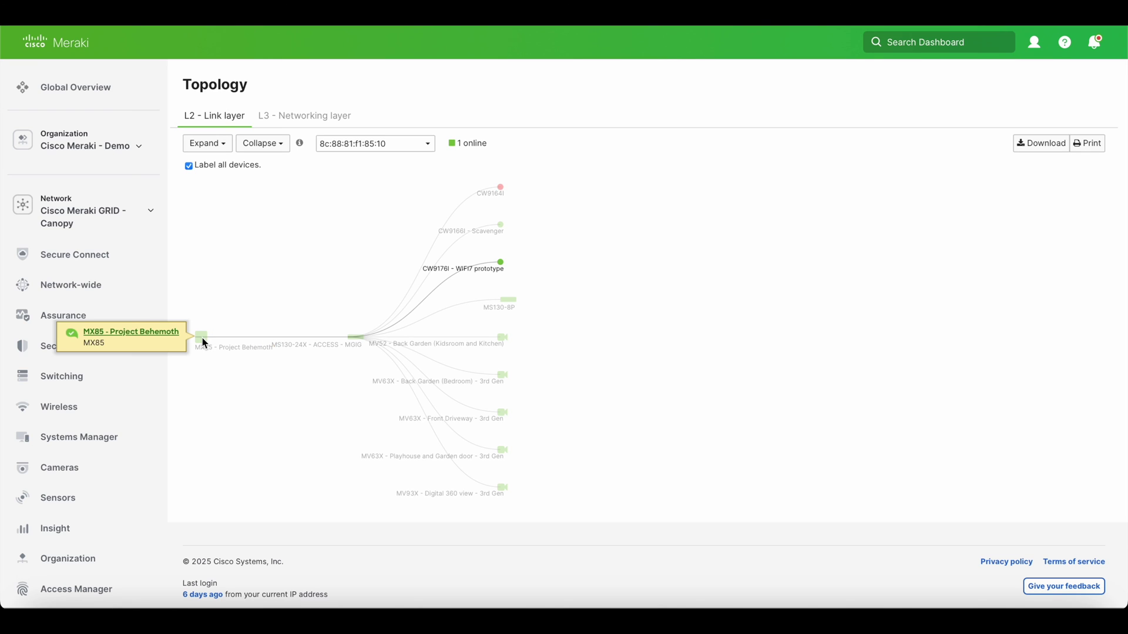